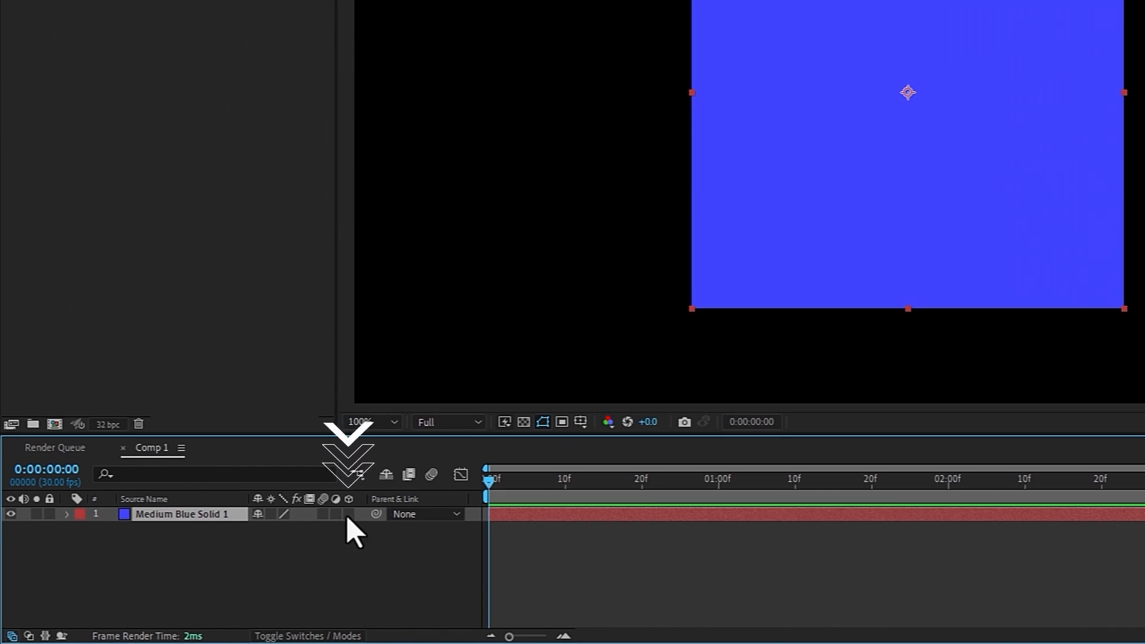
# - Make the Medium Blue Solid 1 layer three-dimensional and reveal its position properties followed by its rotation properties
pyautogui.click(348, 514)
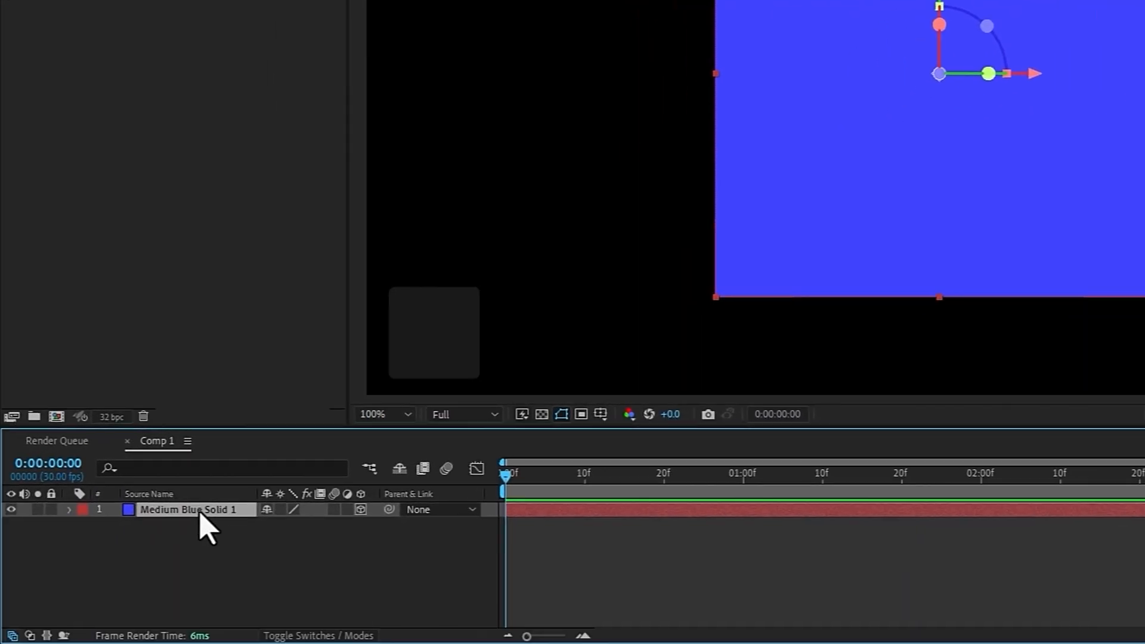
pyautogui.press('p')
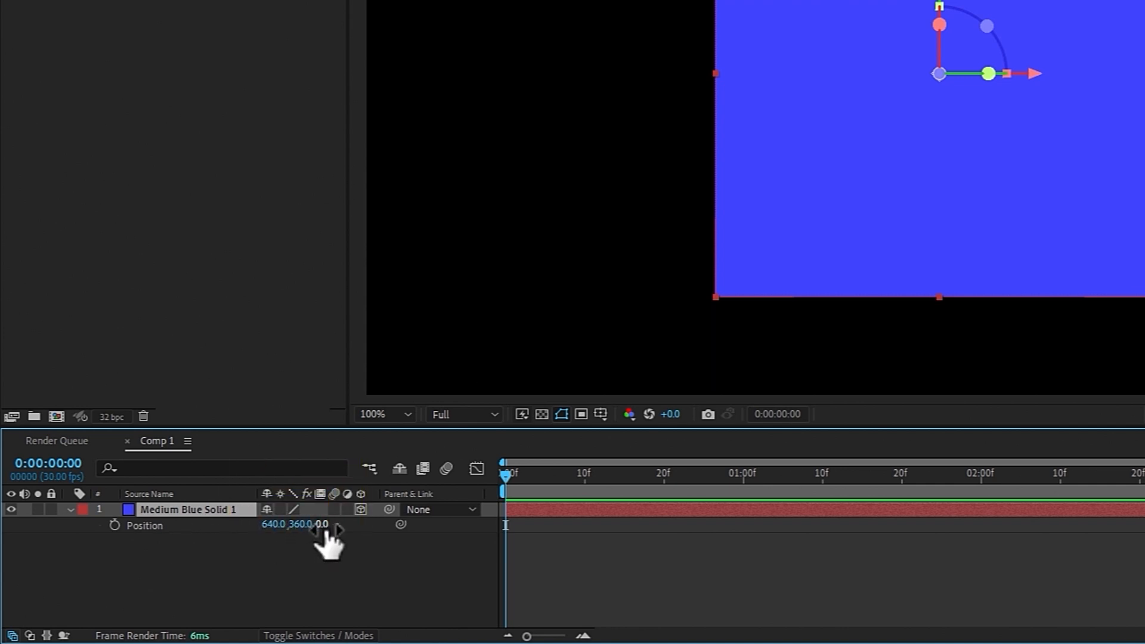
pyautogui.press('r')
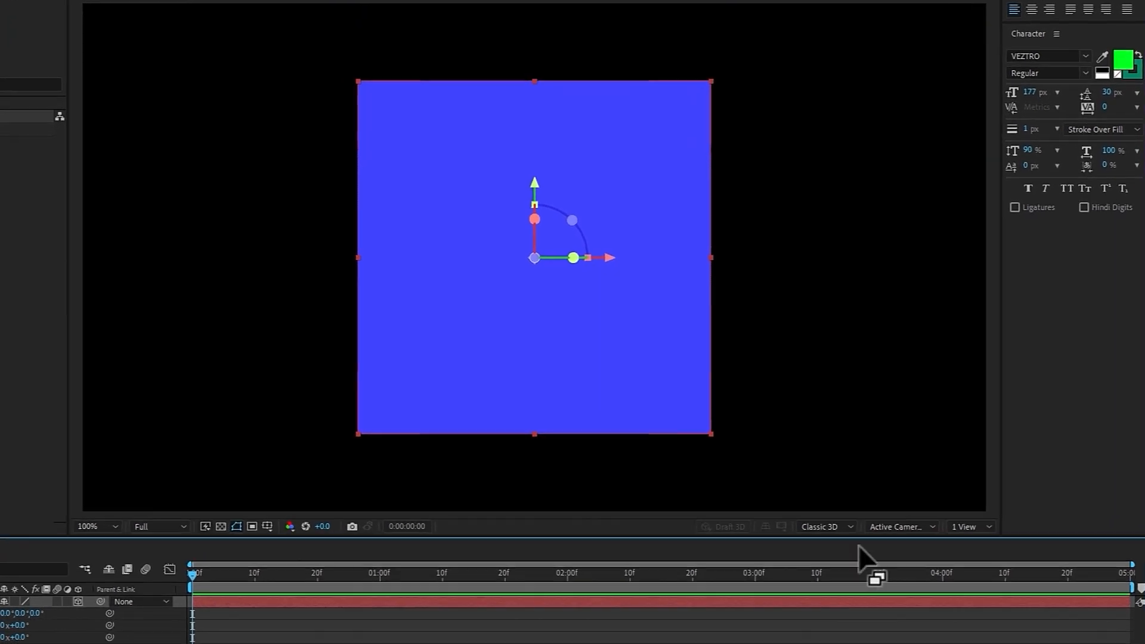
# - Inspect the blue solid in 3D, orbiting, panning and dollying the camera to view it from an oblique angle
pyautogui.click(913, 527)
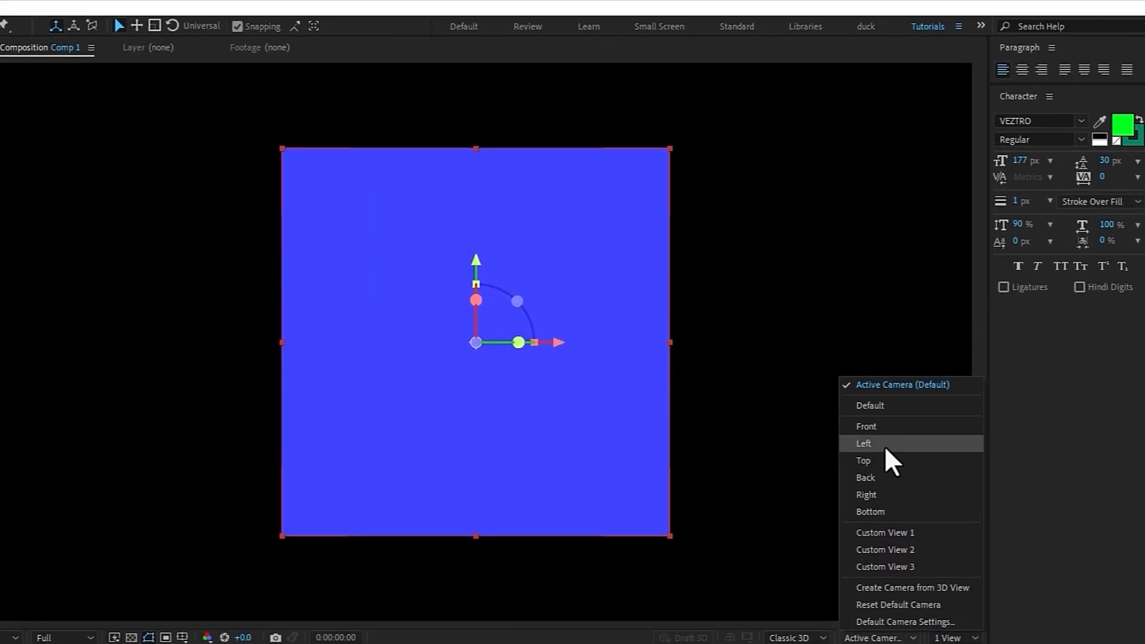
pyautogui.click(885, 446)
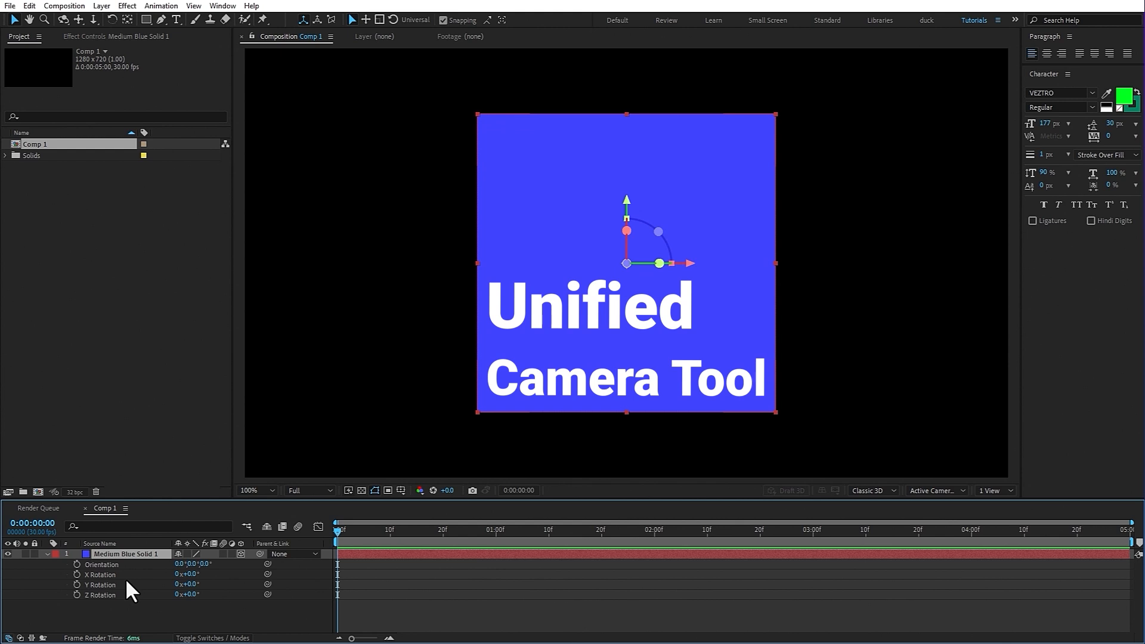
pyautogui.press('c')
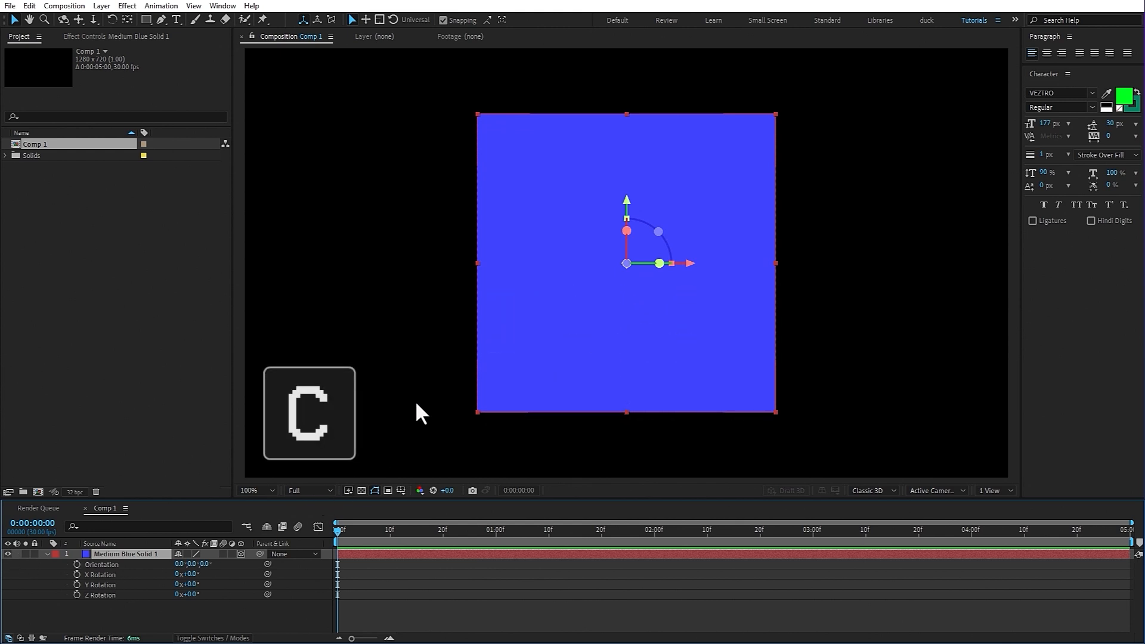
pyautogui.moveTo(573, 328); pyautogui.dragTo(655, 352)
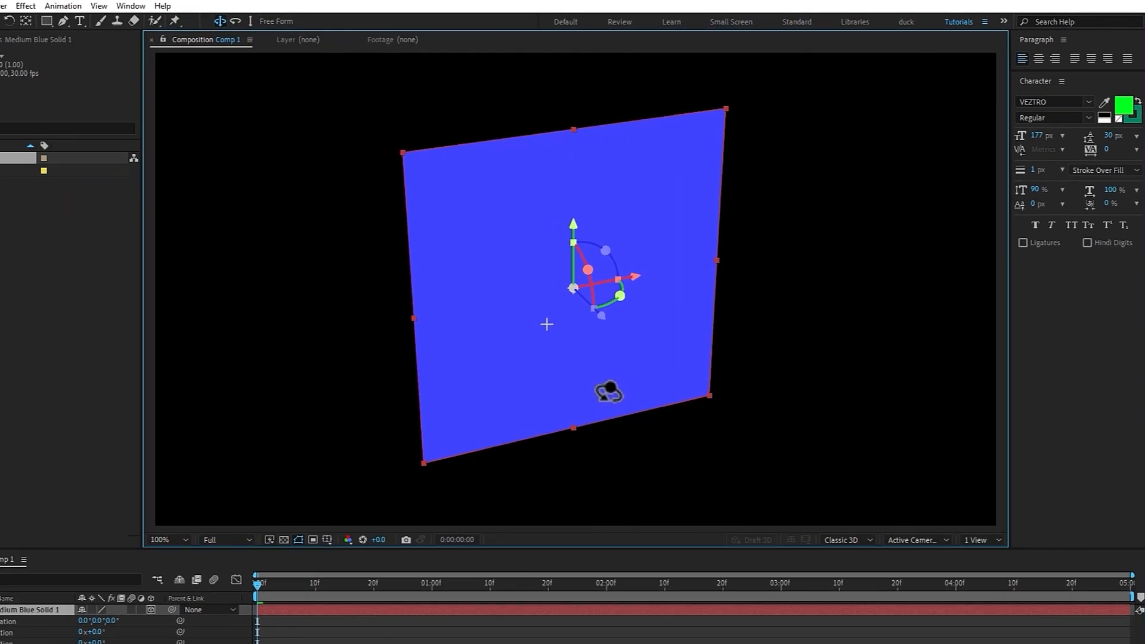
pyautogui.moveTo(609, 392); pyautogui.dragTo(395, 396)
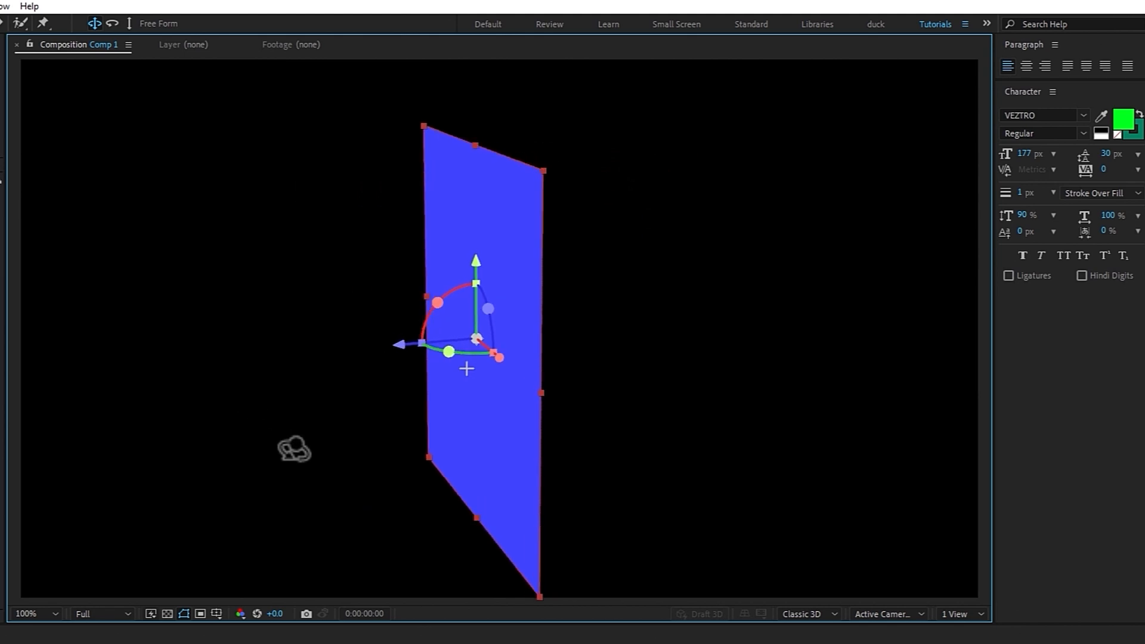
pyautogui.moveTo(294, 450); pyautogui.dragTo(440, 322)
pyautogui.press('c')
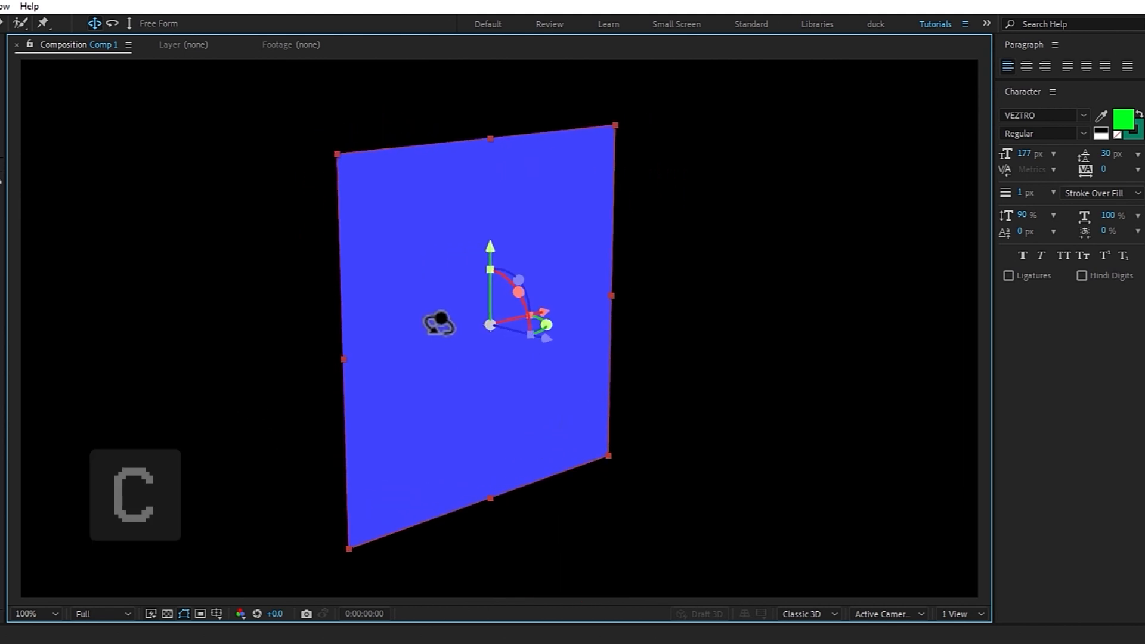
pyautogui.press('c')
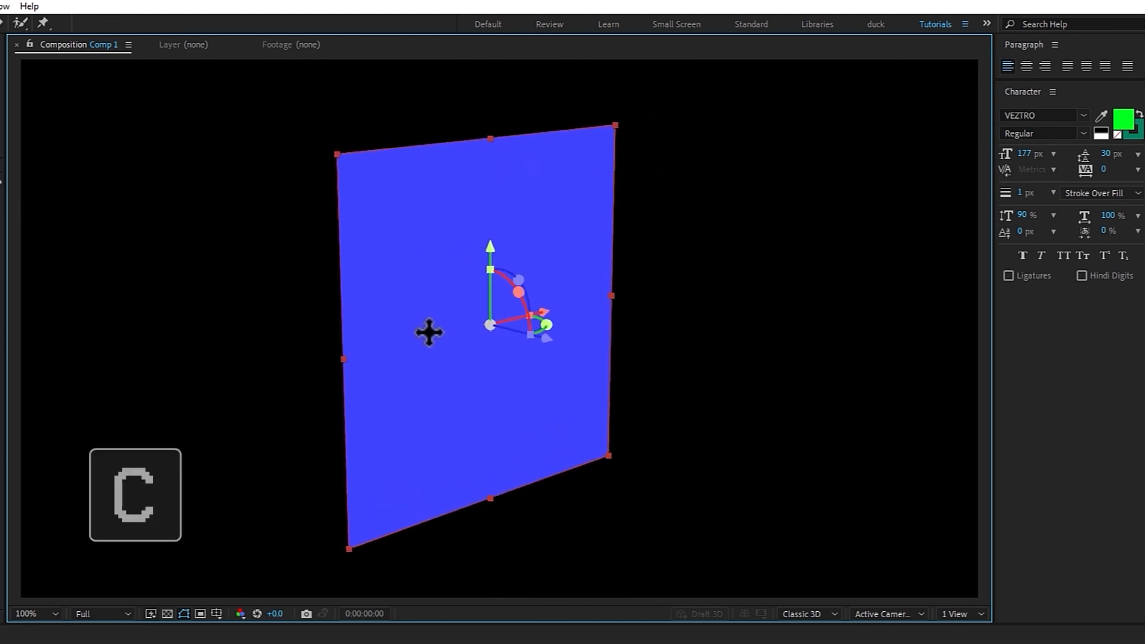
pyautogui.press('c')
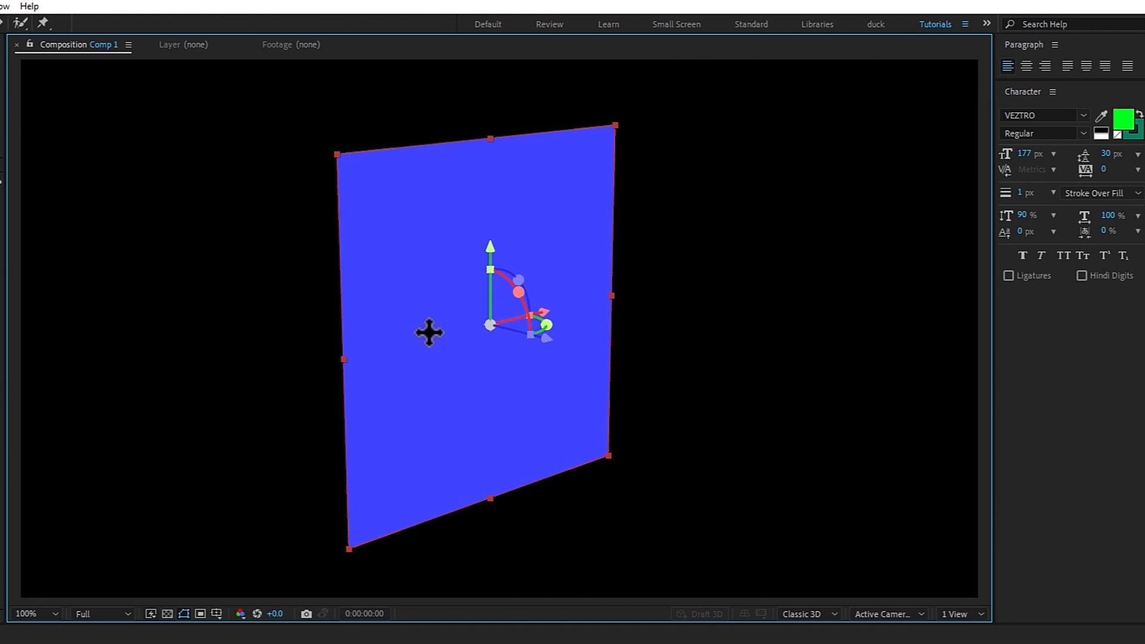
pyautogui.press('c')
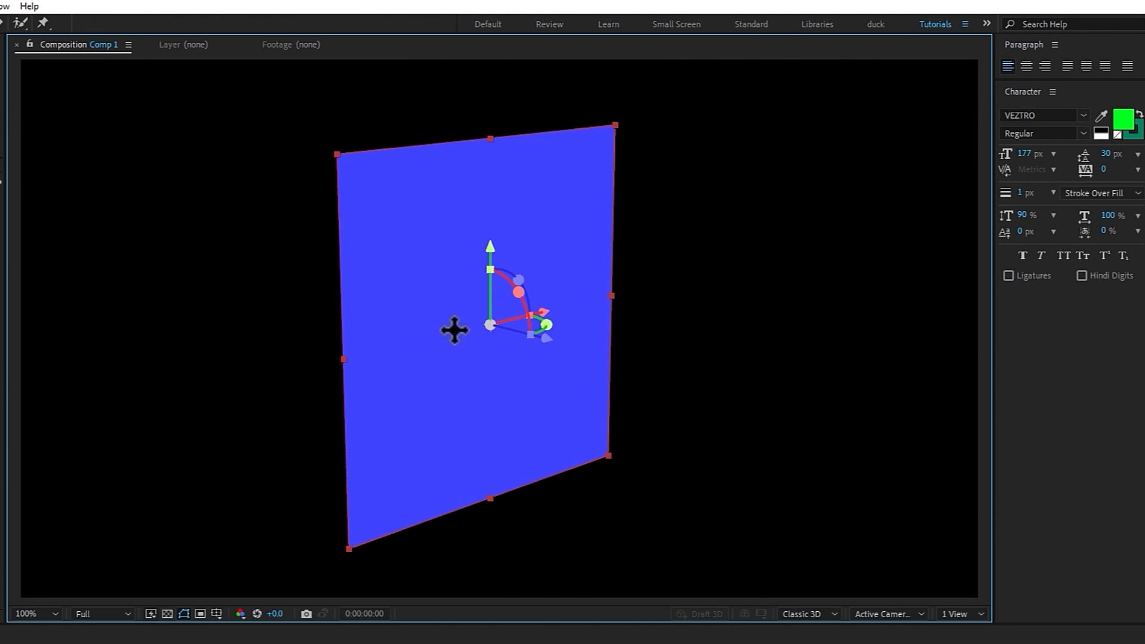
pyautogui.moveTo(455, 327); pyautogui.dragTo(440, 348)
pyautogui.press('c')
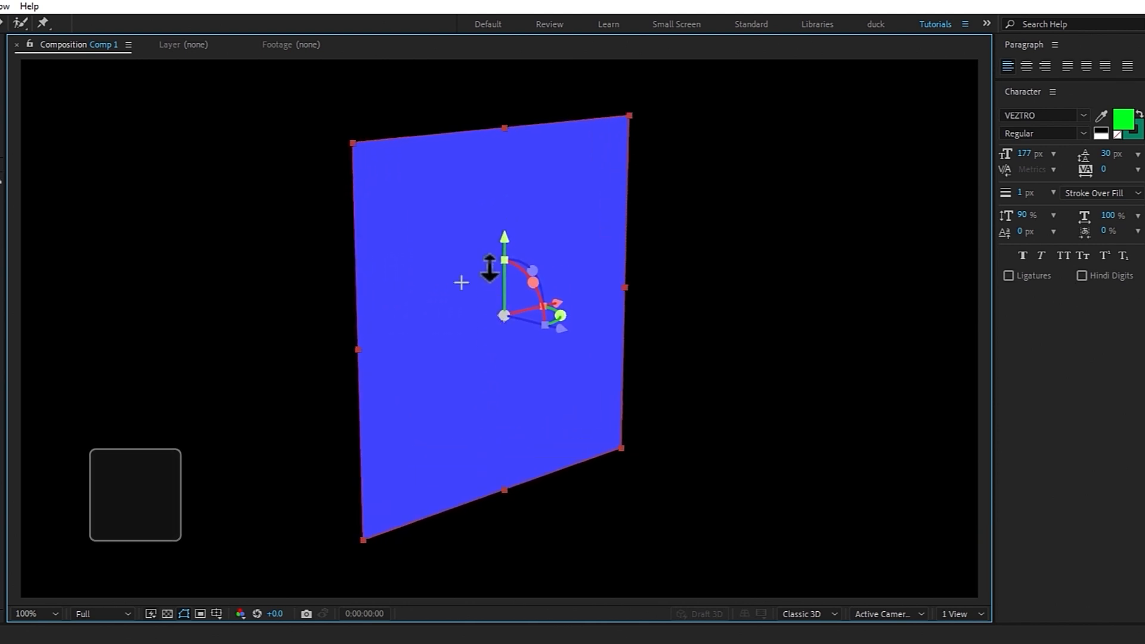
pyautogui.press('c')
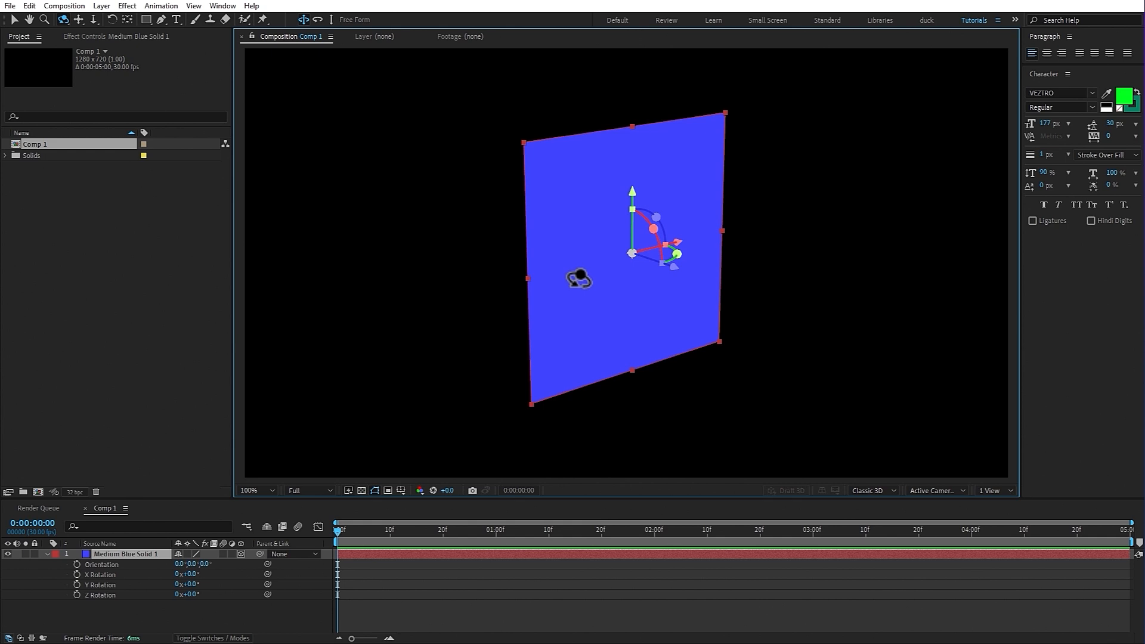
# - Duplicate the Medium Blue Solid 1 layer and set the copy's Z position to 500
pyautogui.click(136, 558)
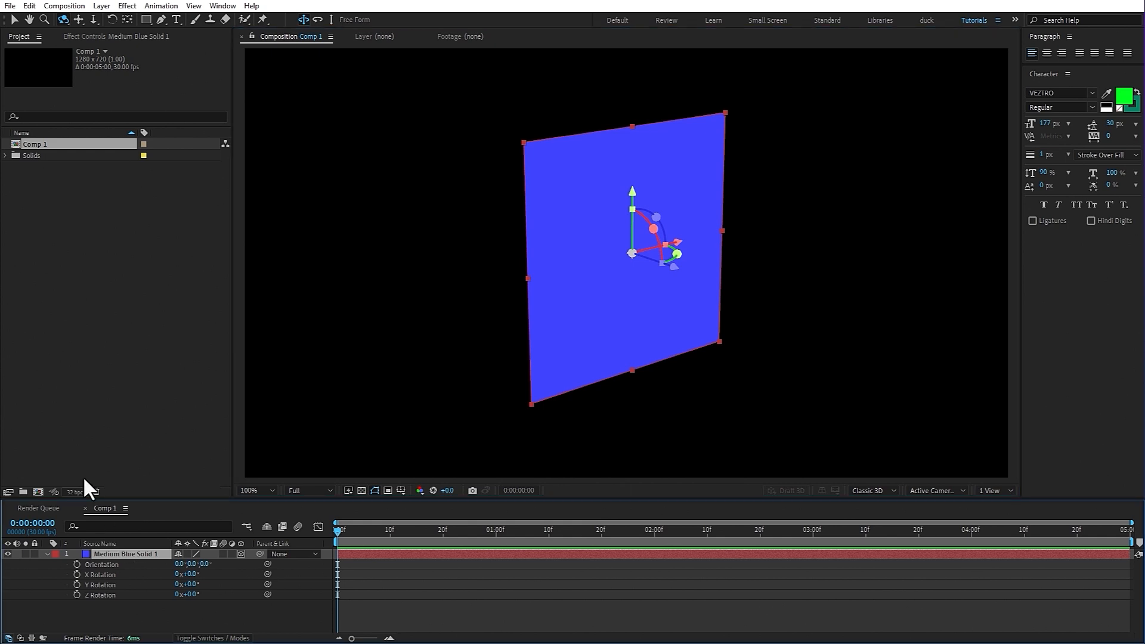
pyautogui.click(29, 6)
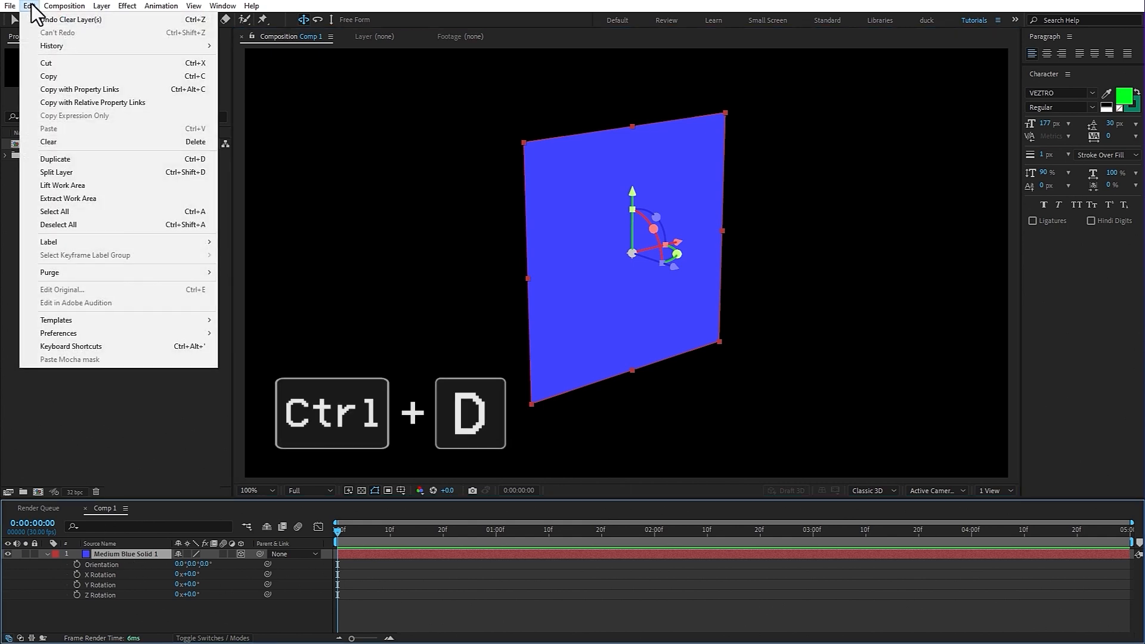
pyautogui.click(66, 153)
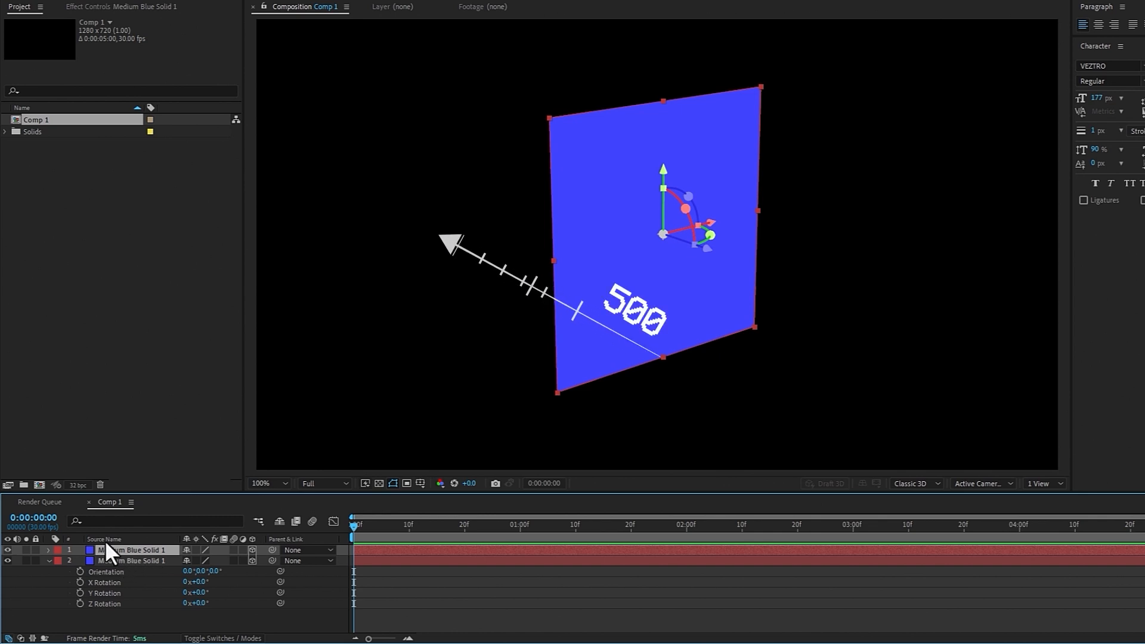
pyautogui.press('p')
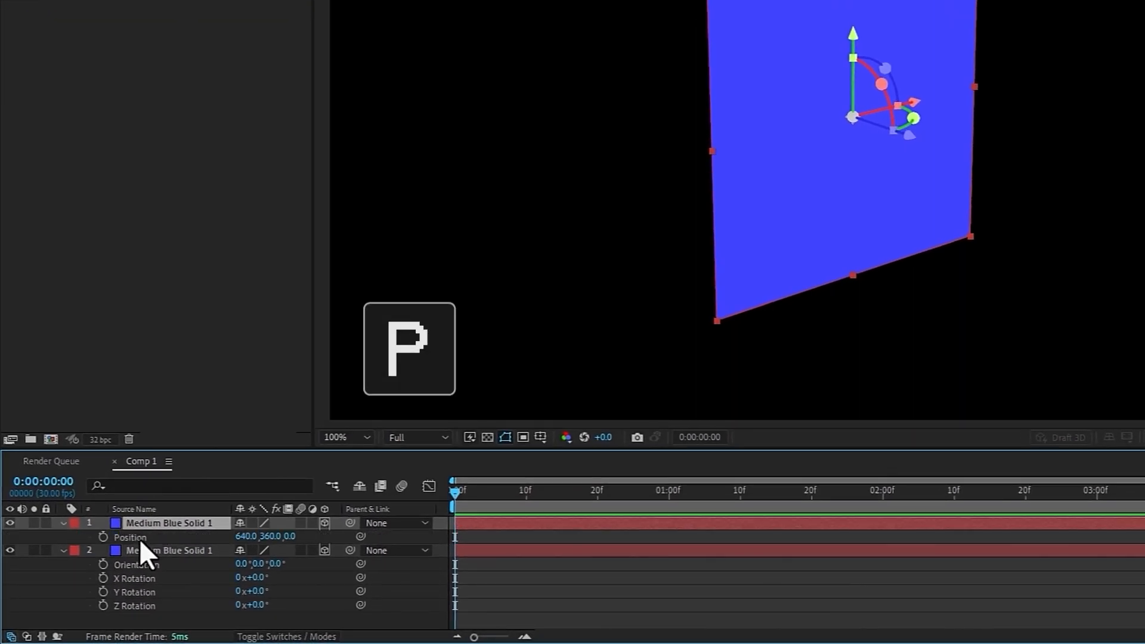
pyautogui.click(293, 537)
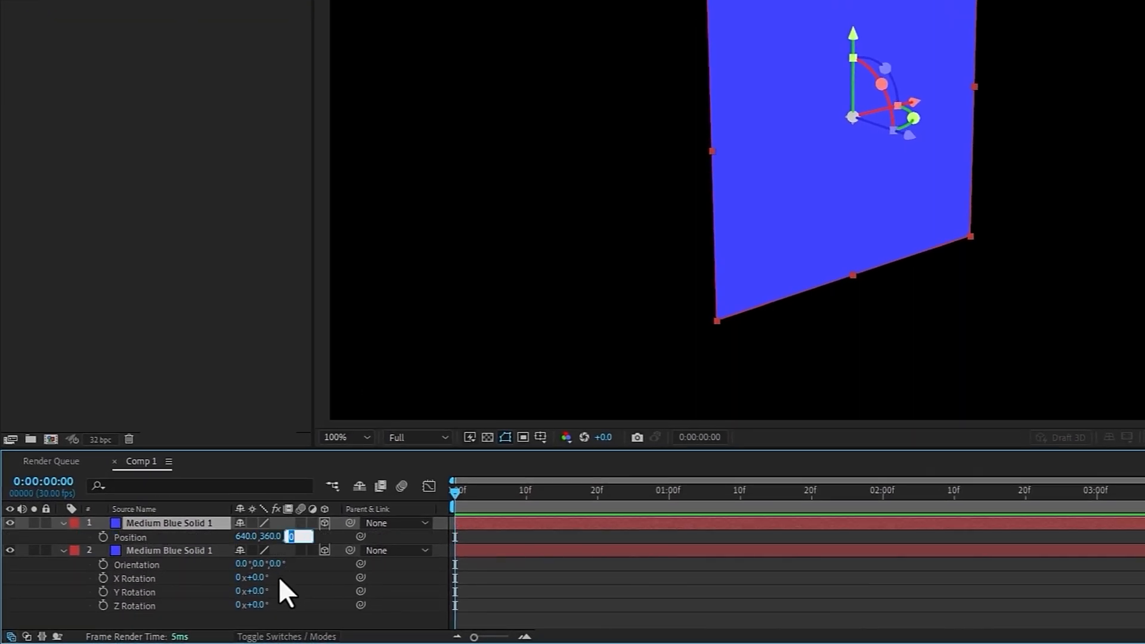
pyautogui.write('500')
pyautogui.press('Return')
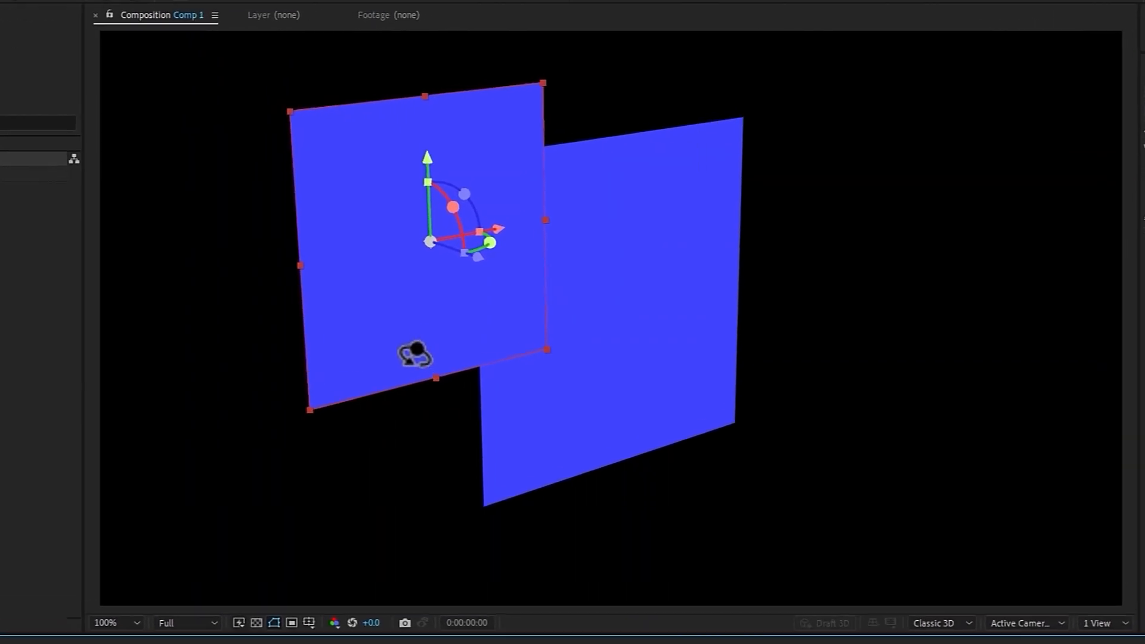
# - Create a null object in the composition and make it a 3D layer
pyautogui.moveTo(397, 347); pyautogui.dragTo(456, 394)
pyautogui.click(690, 275)
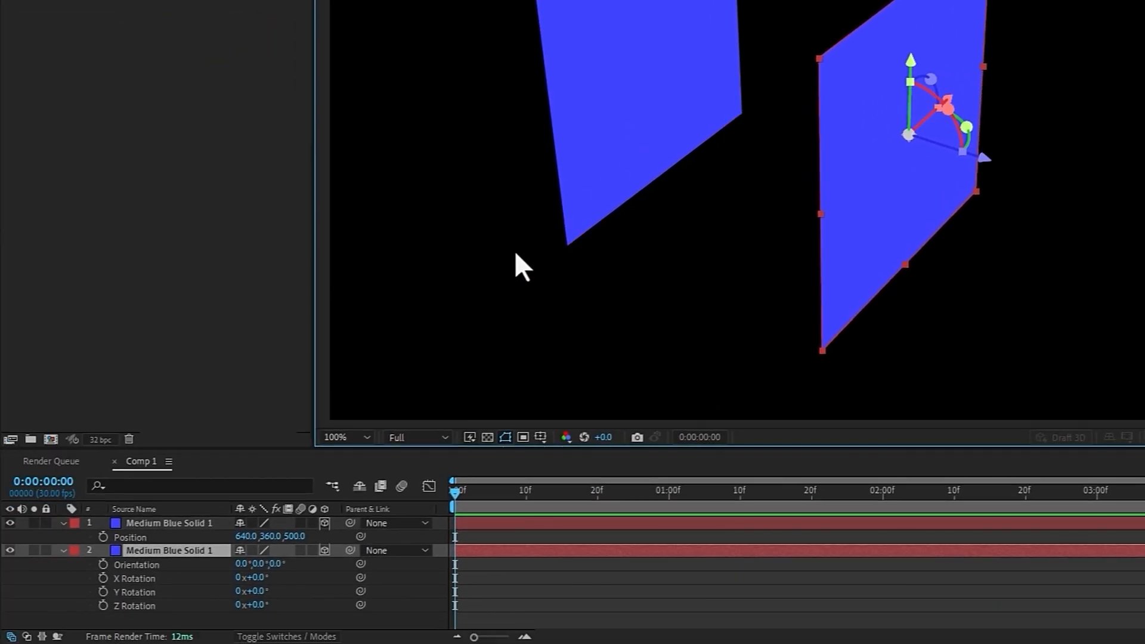
pyautogui.rightClick(145, 630)
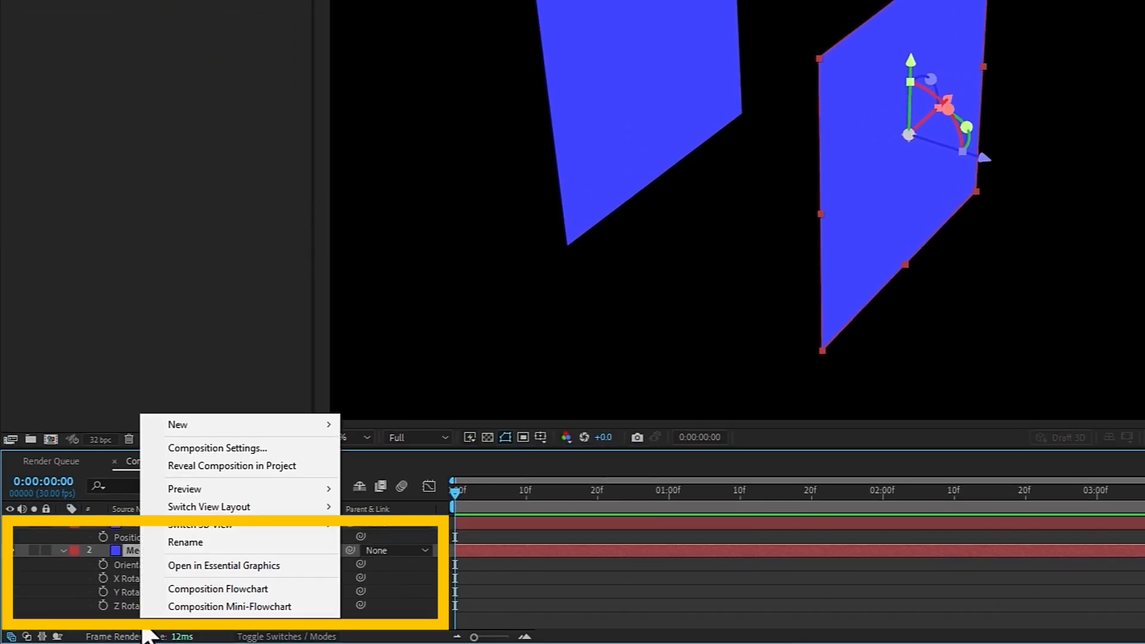
pyautogui.moveTo(267, 428)
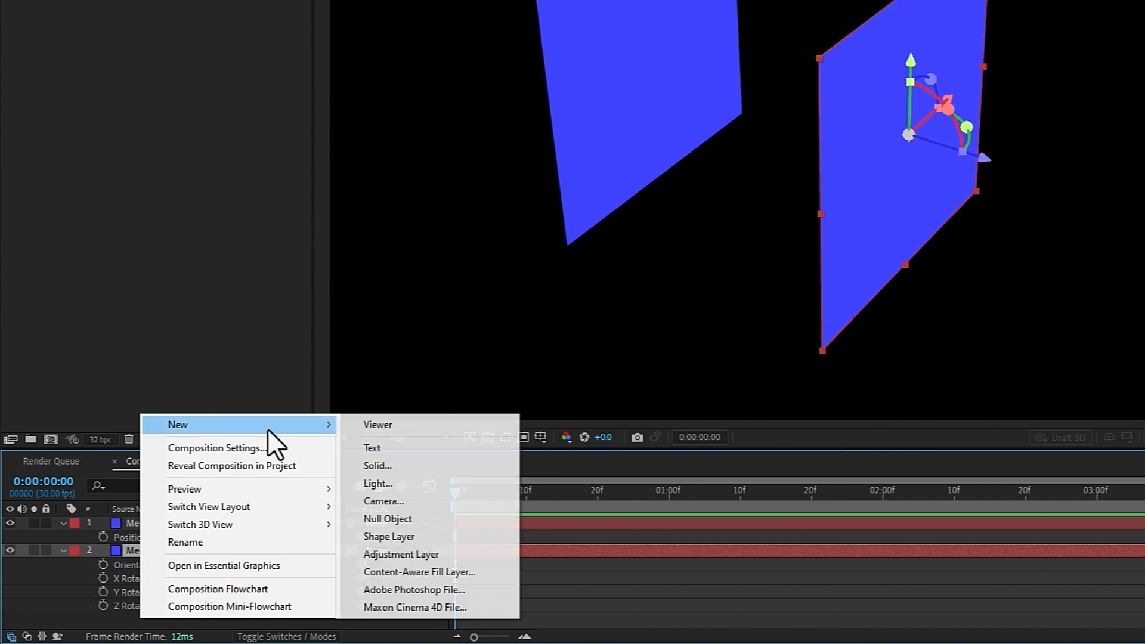
pyautogui.click(392, 520)
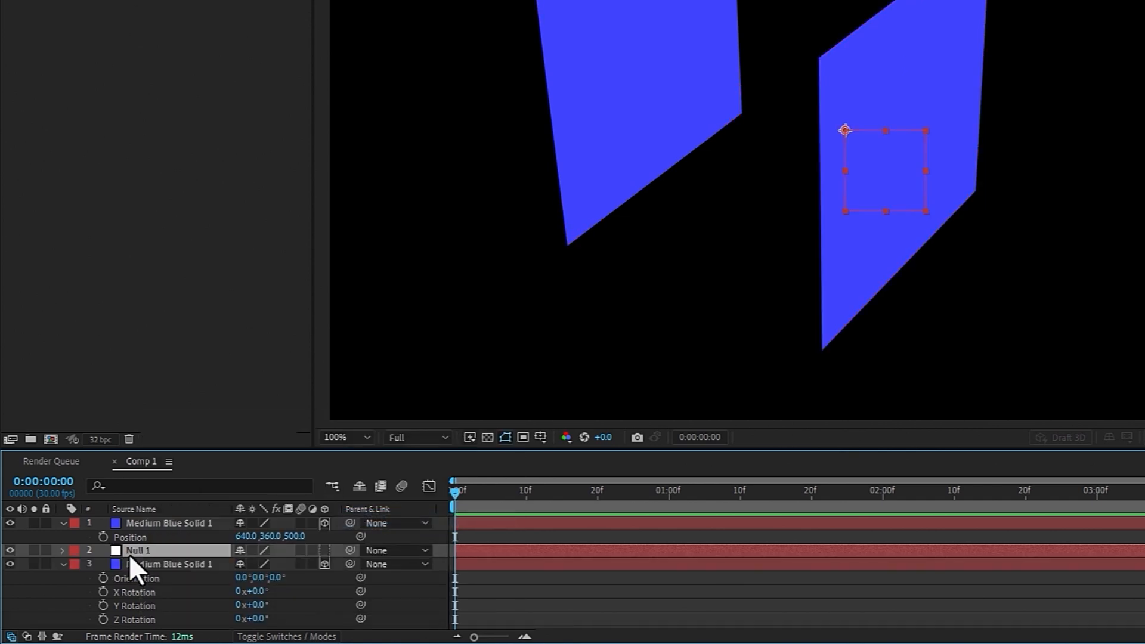
pyautogui.click(324, 551)
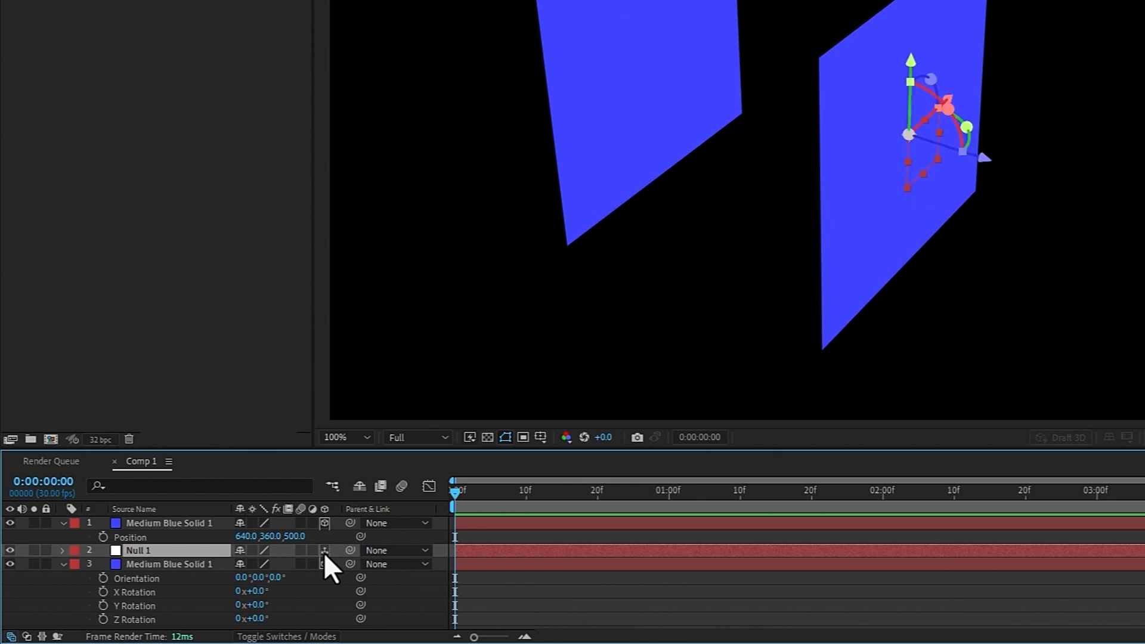
# - Set the Z position of the Null 1 layer to 250, midway between the two solids
pyautogui.press('p')
pyautogui.press('p')
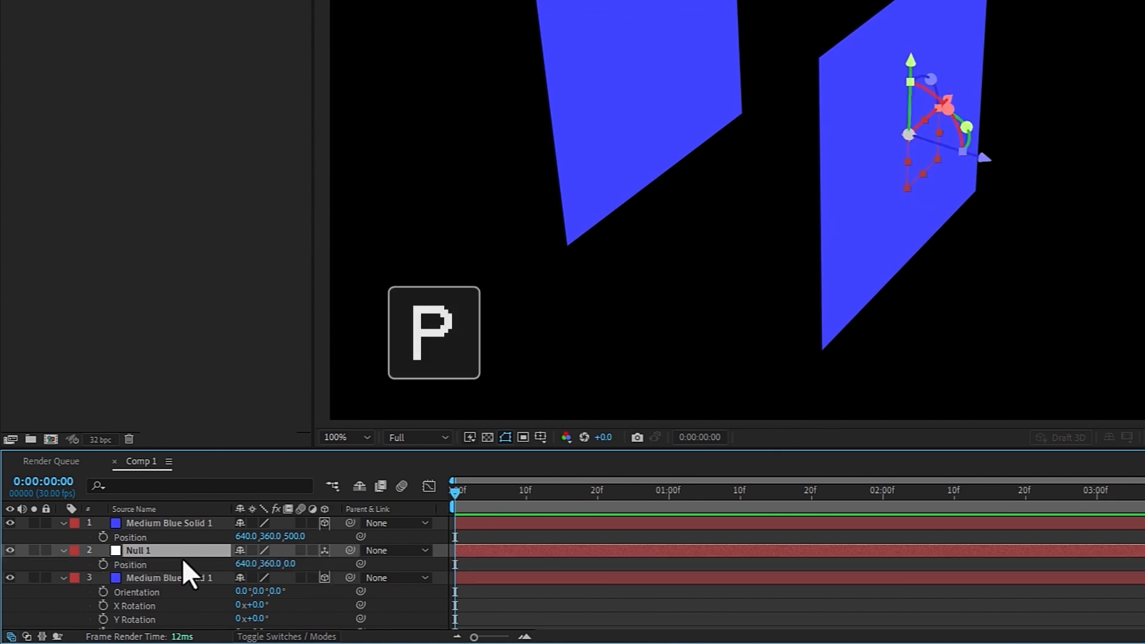
pyautogui.click(291, 563)
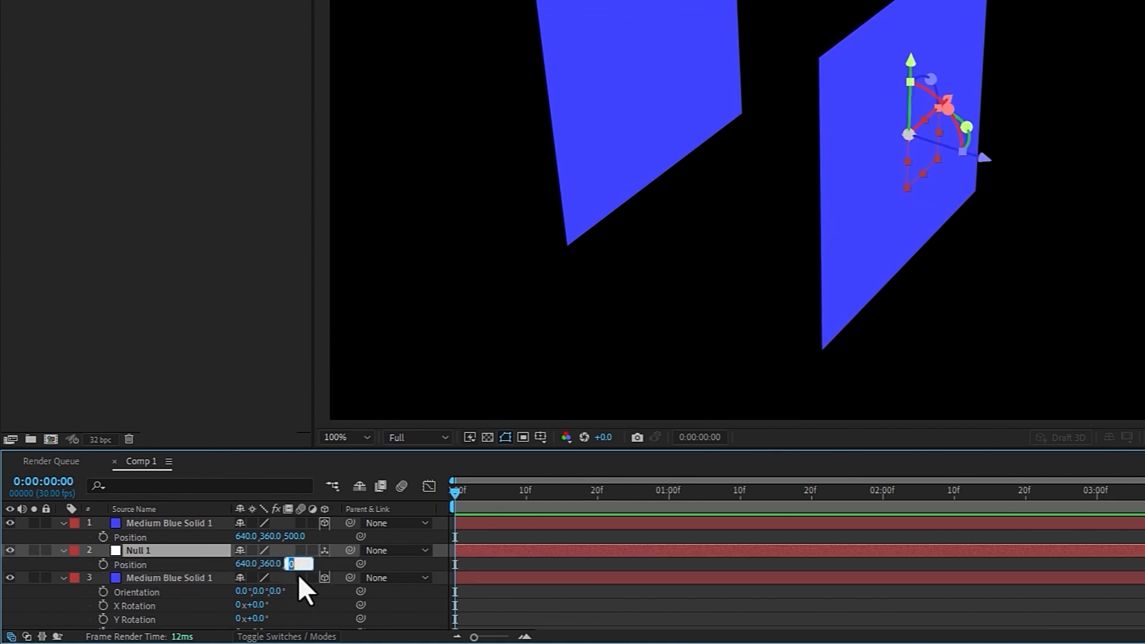
pyautogui.write('250')
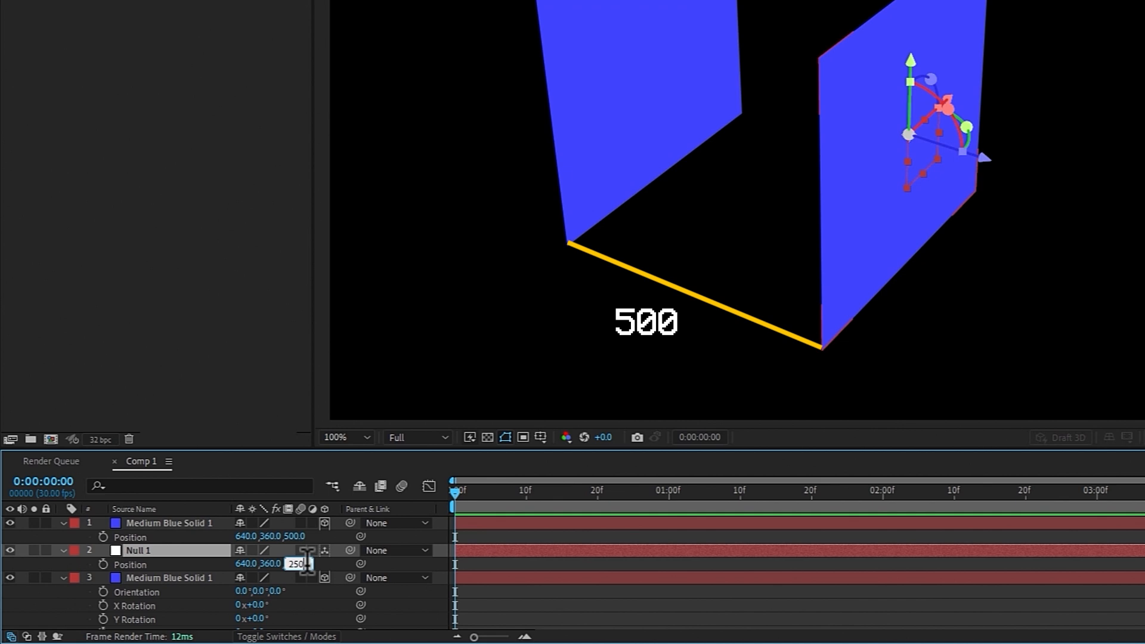
pyautogui.press('Return')
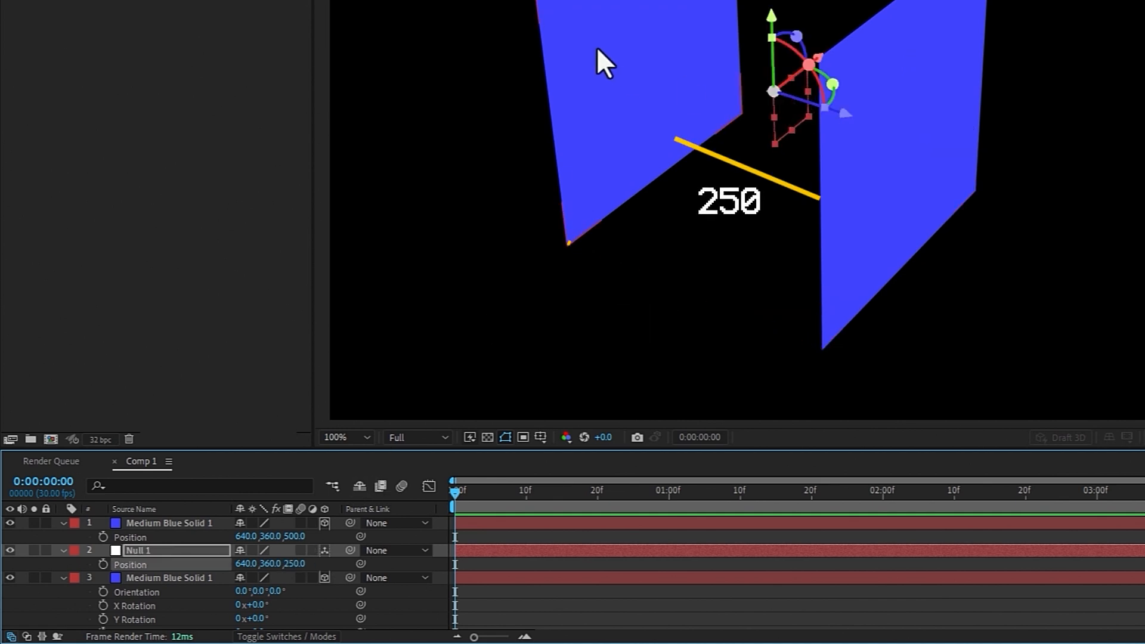
# - Parent both Medium Blue Solid 1 layers to Null 1 and test controlling them through the null
pyautogui.click(195, 578)
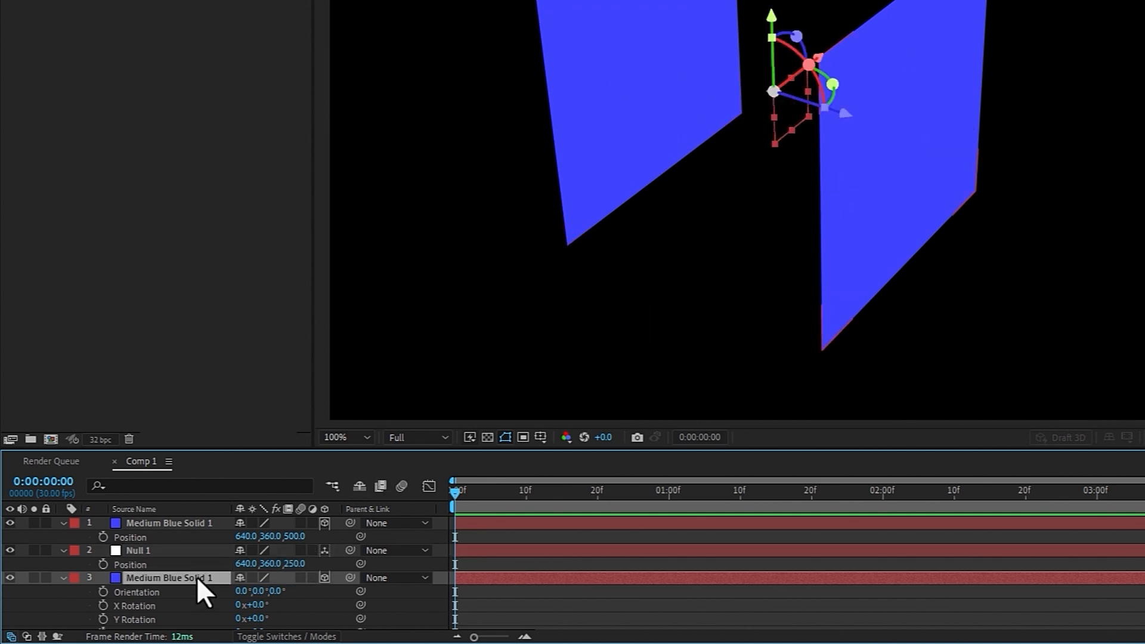
pyautogui.keyDown('shift'); pyautogui.click(176, 522); pyautogui.keyUp('shift')
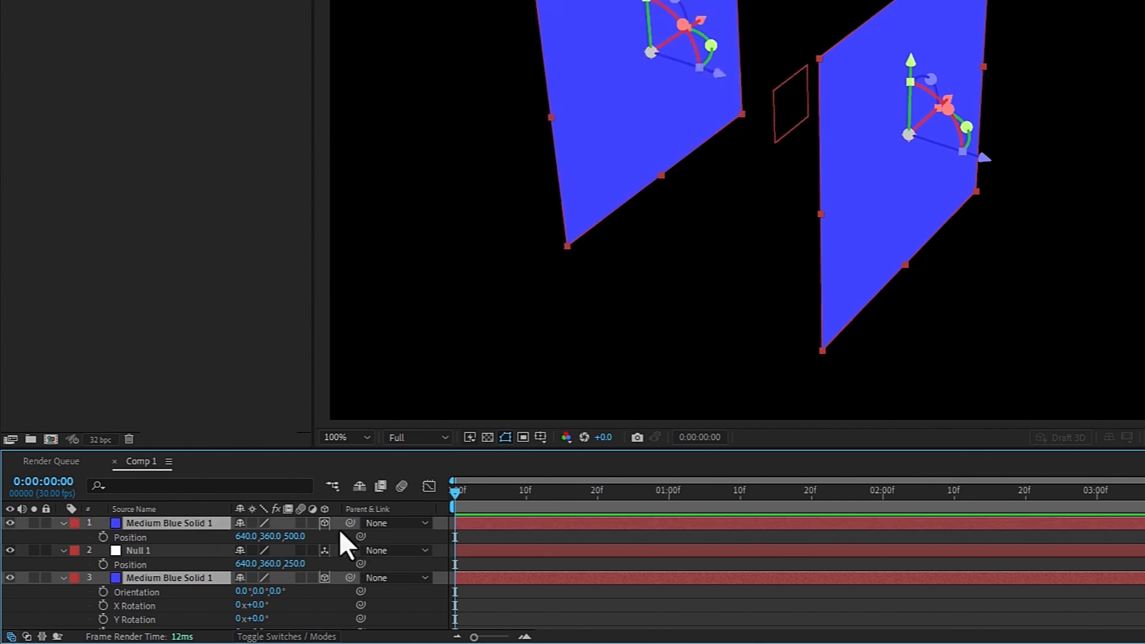
pyautogui.moveTo(349, 521); pyautogui.dragTo(138, 547)
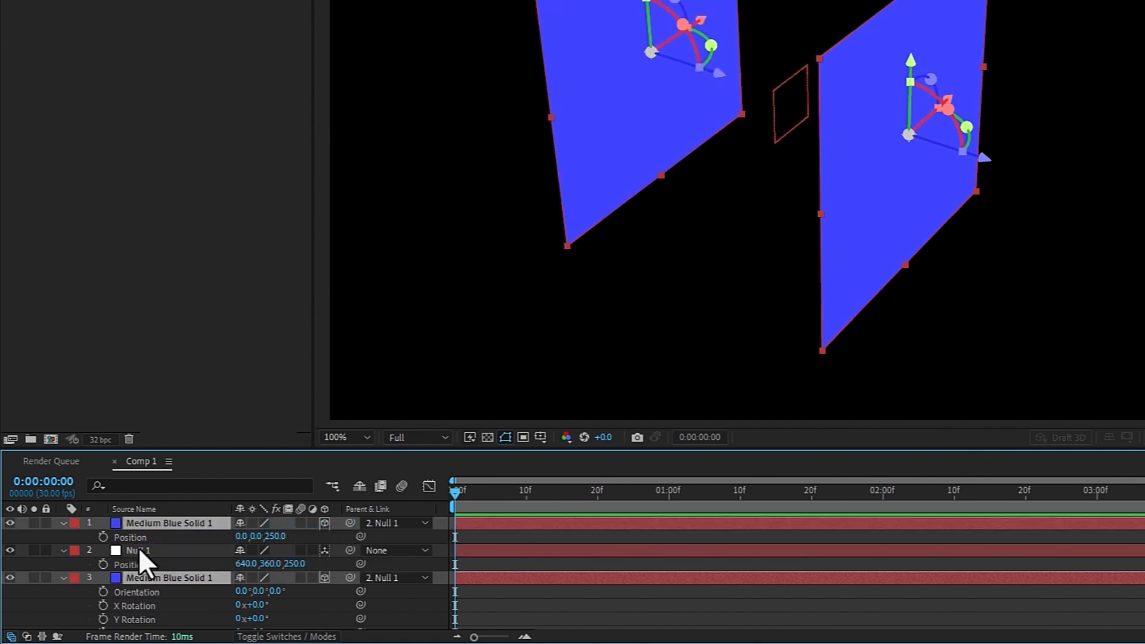
pyautogui.click(138, 549)
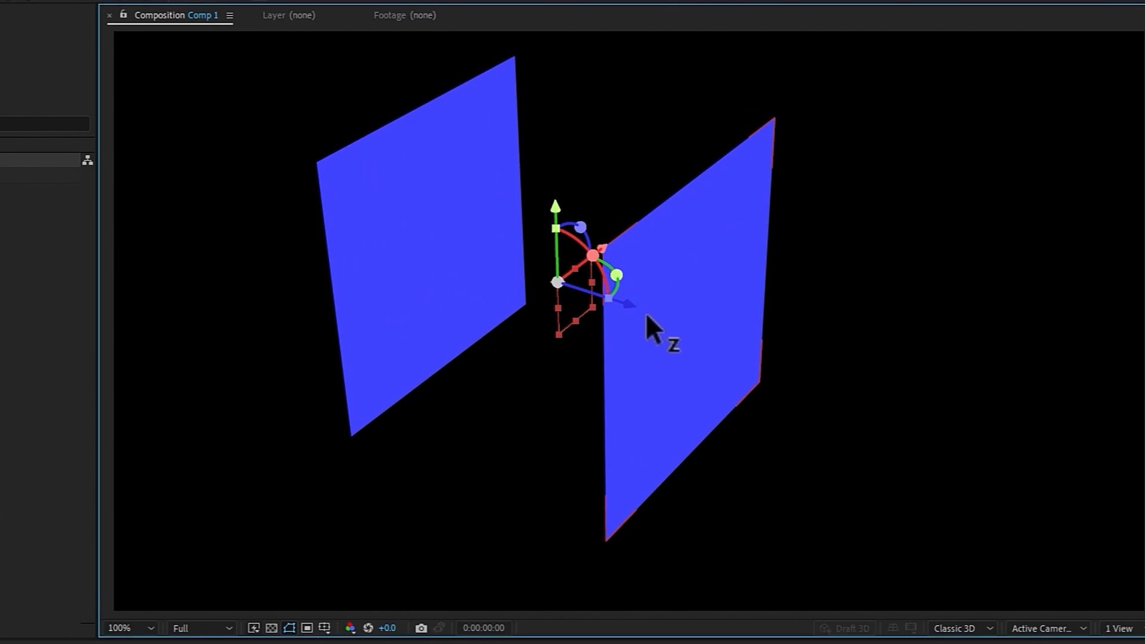
pyautogui.moveTo(647, 317); pyautogui.dragTo(654, 385)
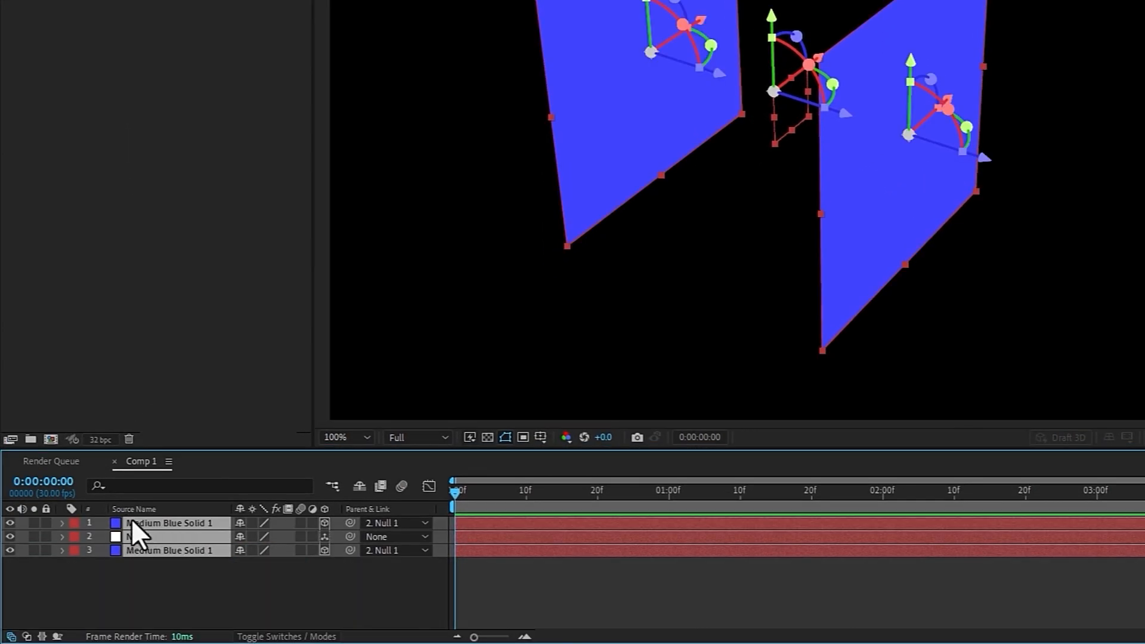
# - Duplicate both blue solids together with their parent null
pyautogui.hotkey('ctrl', 'd')
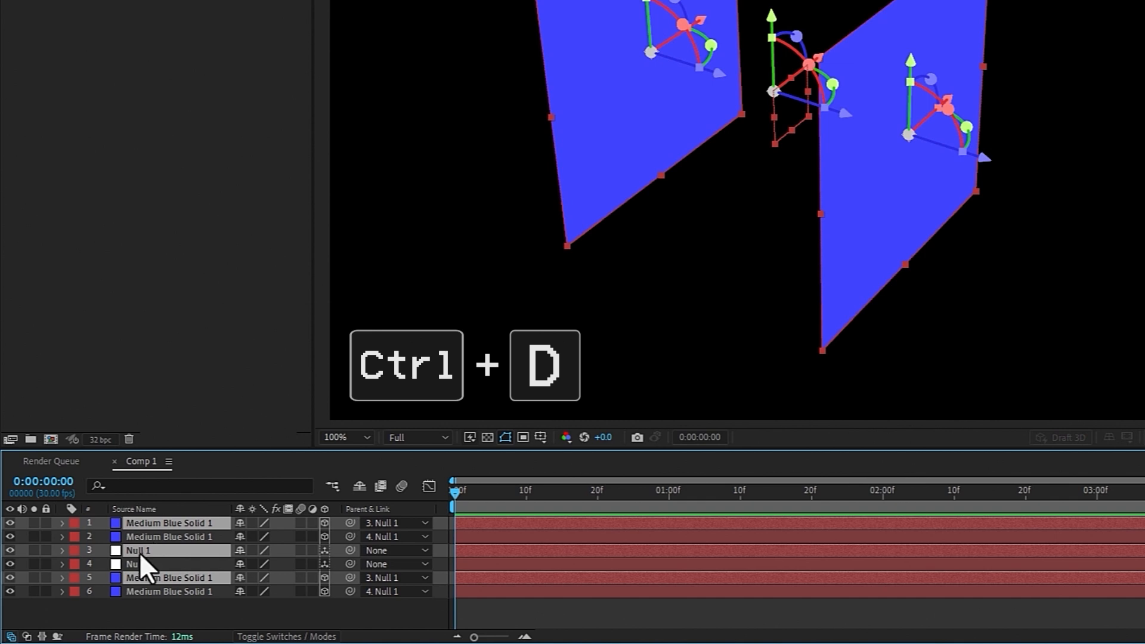
# - Move the duplicated null and its two solids above the original set and set that null's Y Rotation to 90°
pyautogui.moveTo(139, 552); pyautogui.dragTo(152, 537)
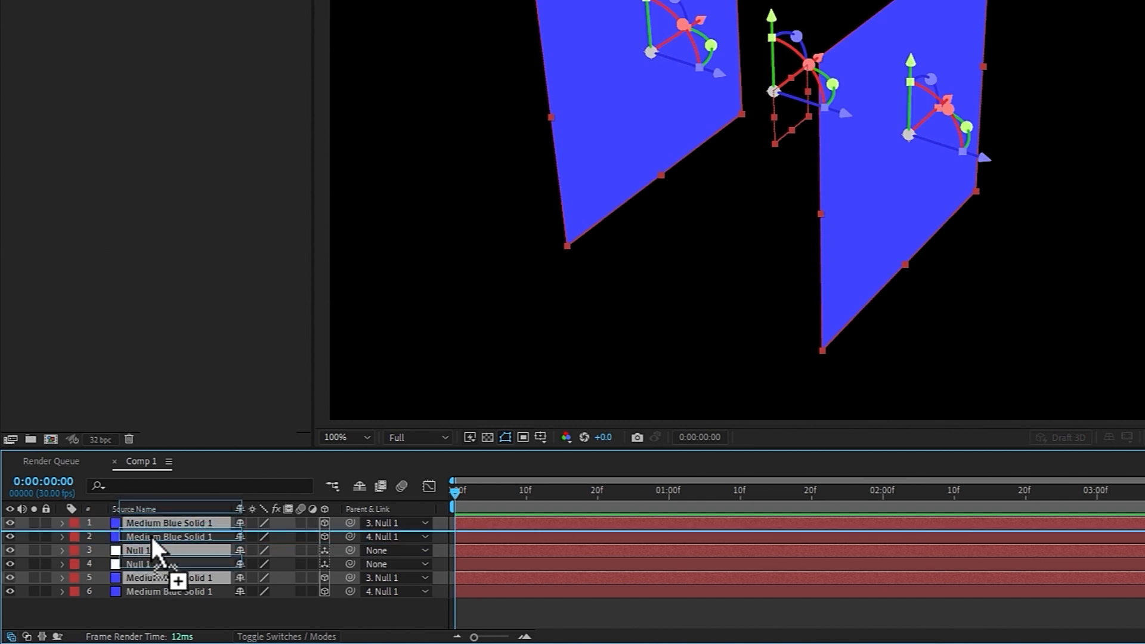
pyautogui.click(148, 604)
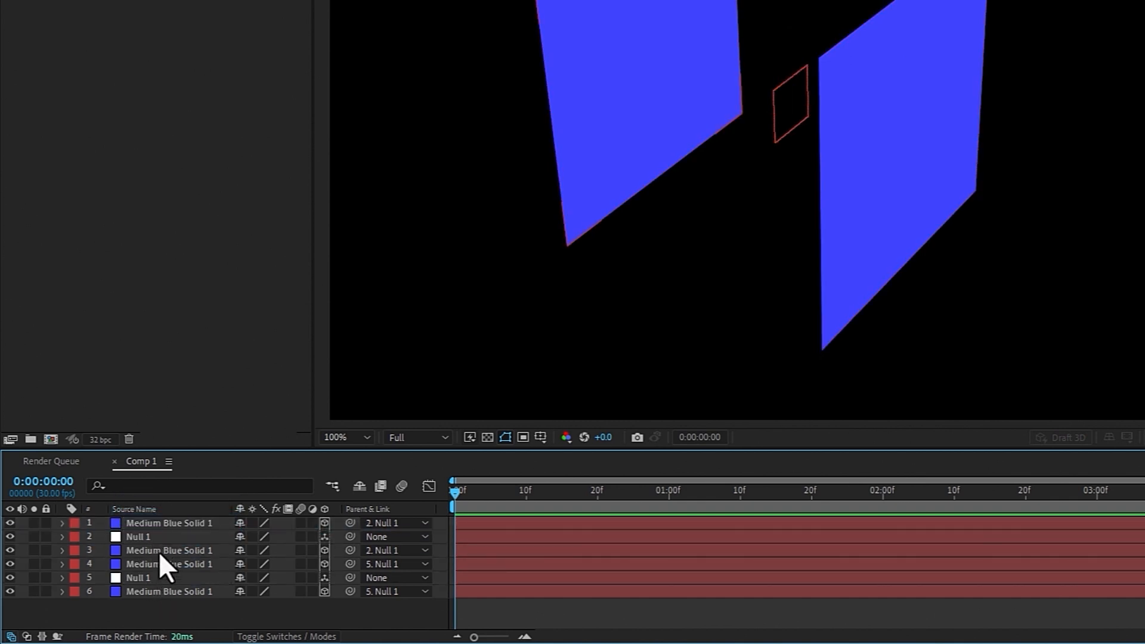
pyautogui.click(155, 537)
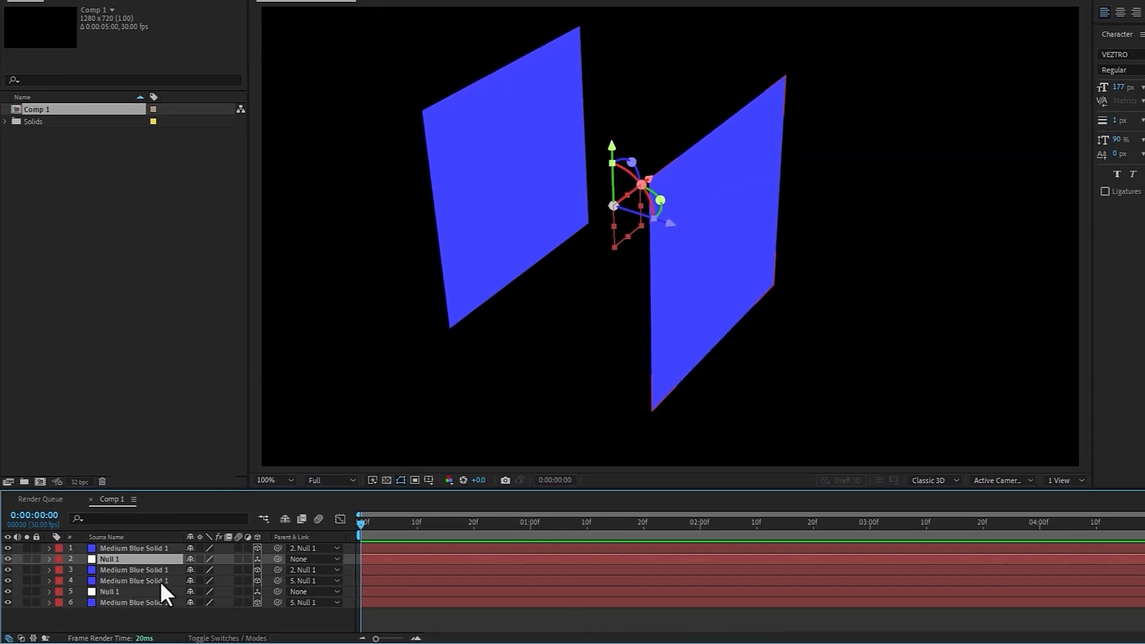
pyautogui.press('r')
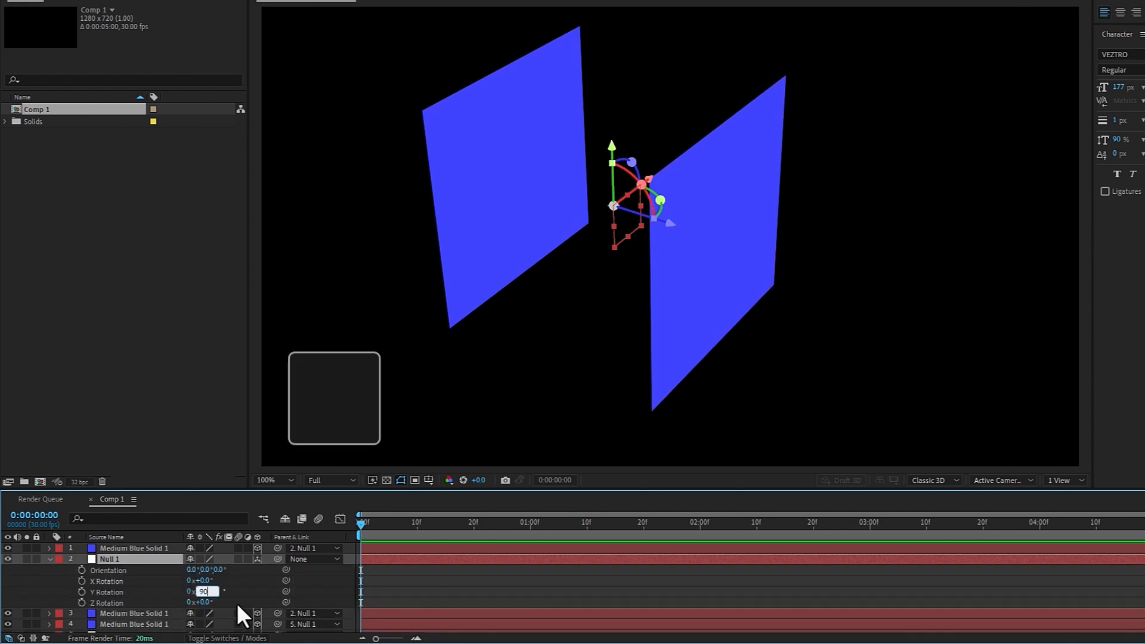
pyautogui.press('Return')
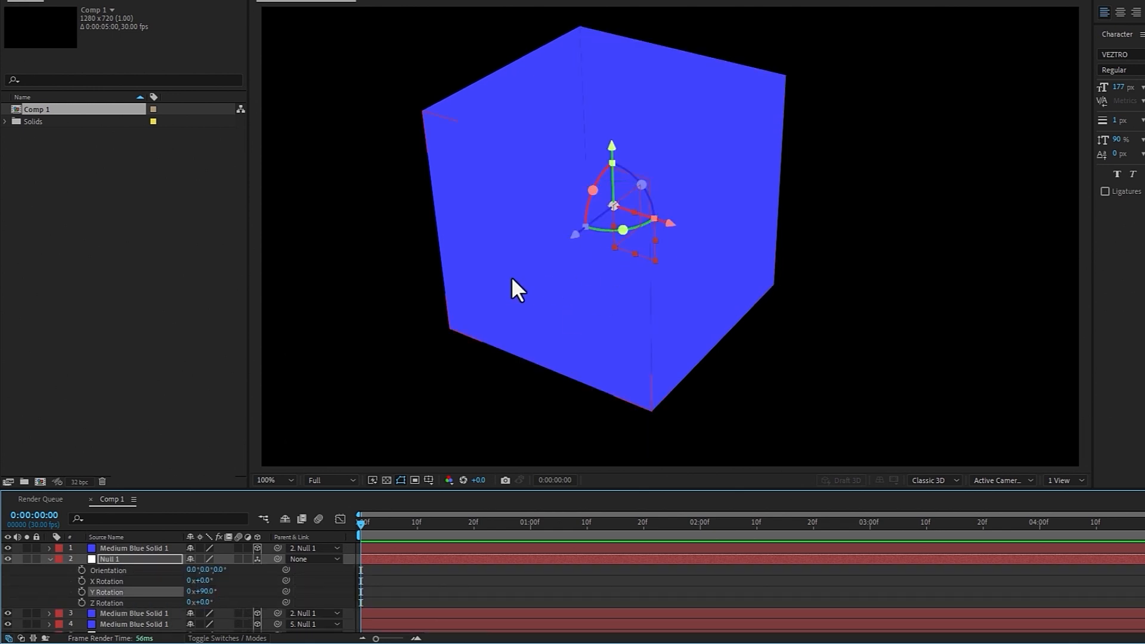
# - Delete the rotated null of the duplicated pair, leaving its two blue solids in place
pyautogui.press('c')
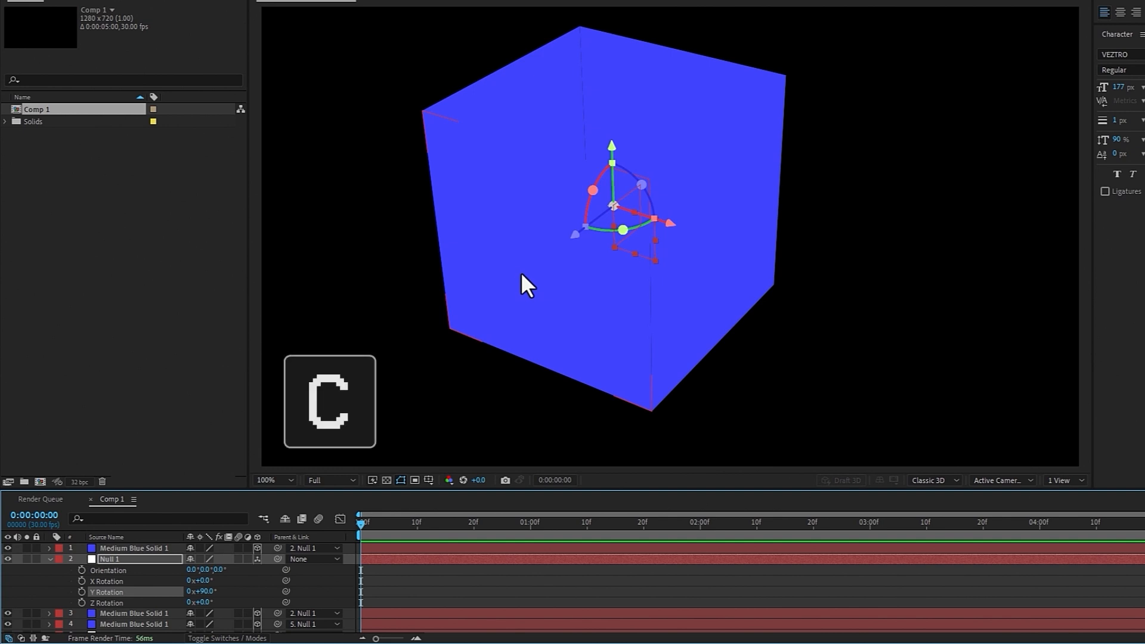
pyautogui.moveTo(553, 271); pyautogui.dragTo(507, 339)
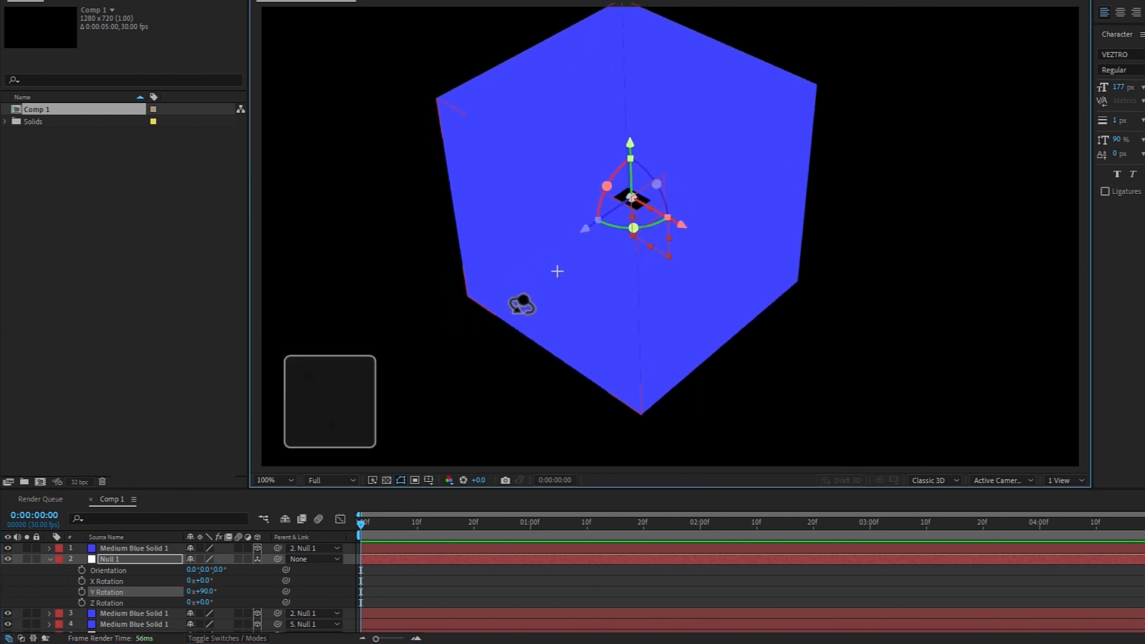
pyautogui.moveTo(455, 380); pyautogui.dragTo(427, 371)
pyautogui.moveTo(314, 452); pyautogui.dragTo(385, 382)
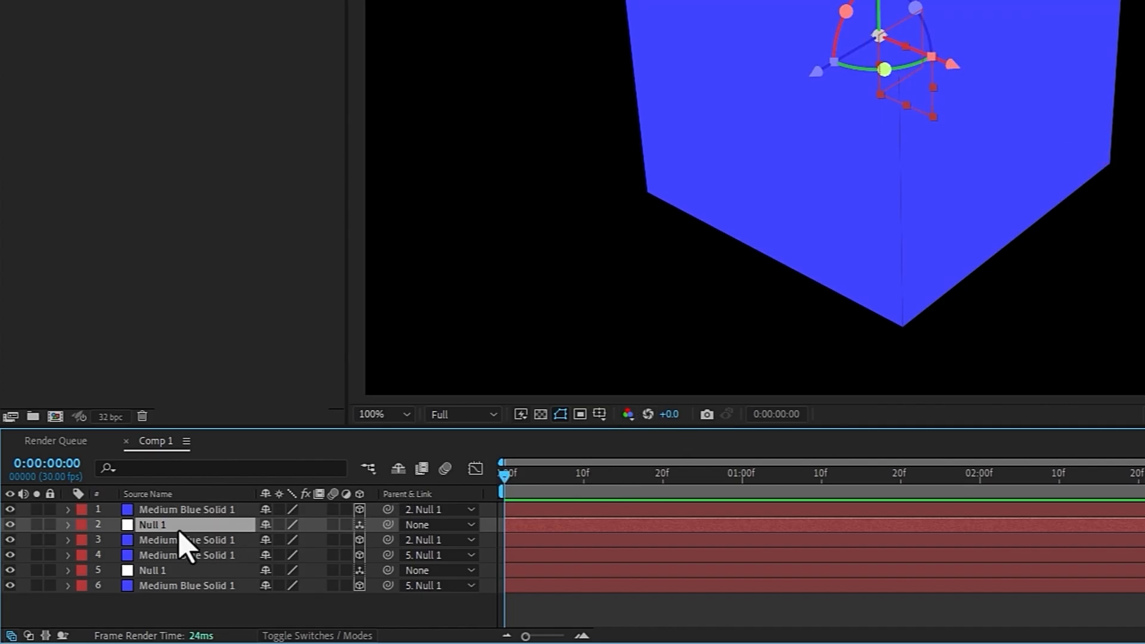
pyautogui.press('Delete')
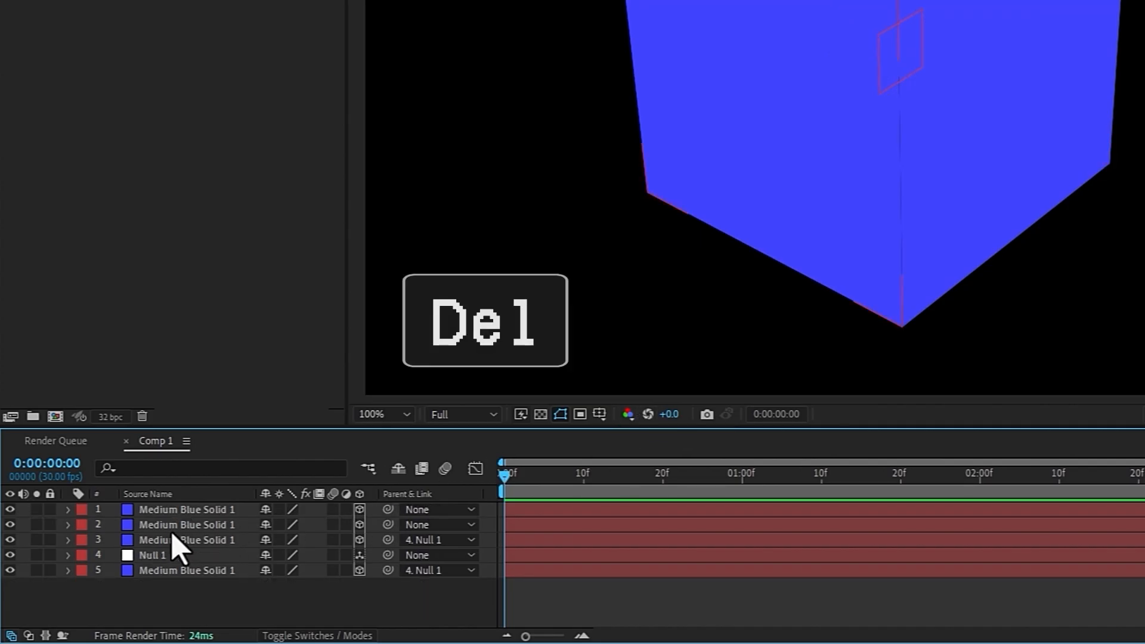
# - Create a Point light at 370% intensity and reposition it to the lower left in front of the box
pyautogui.rightClick(226, 605)
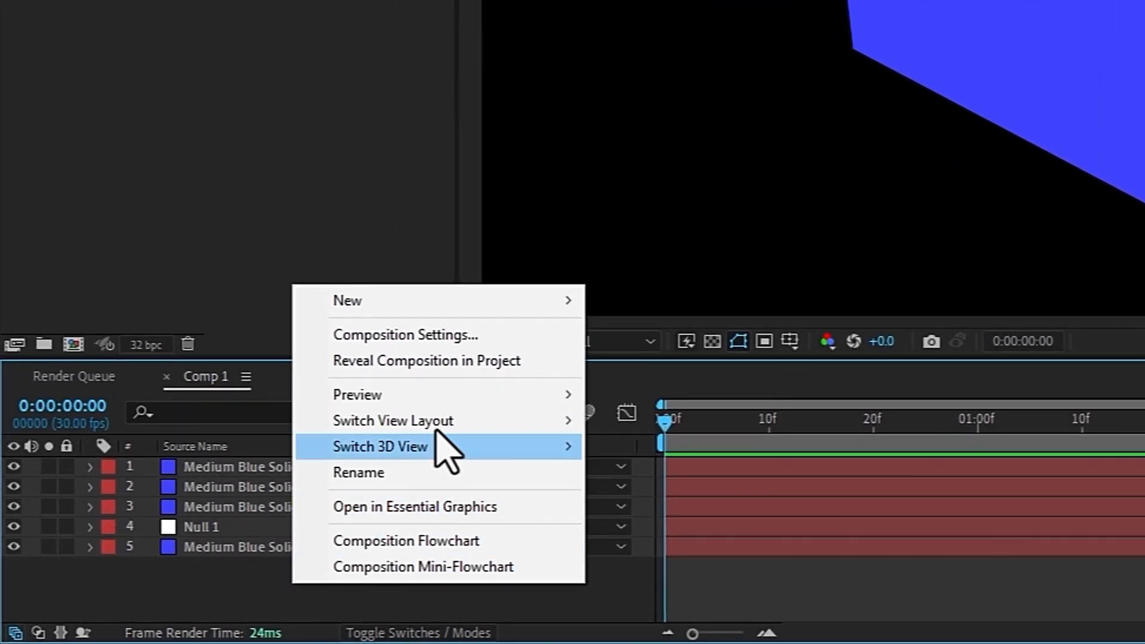
pyautogui.moveTo(474, 307)
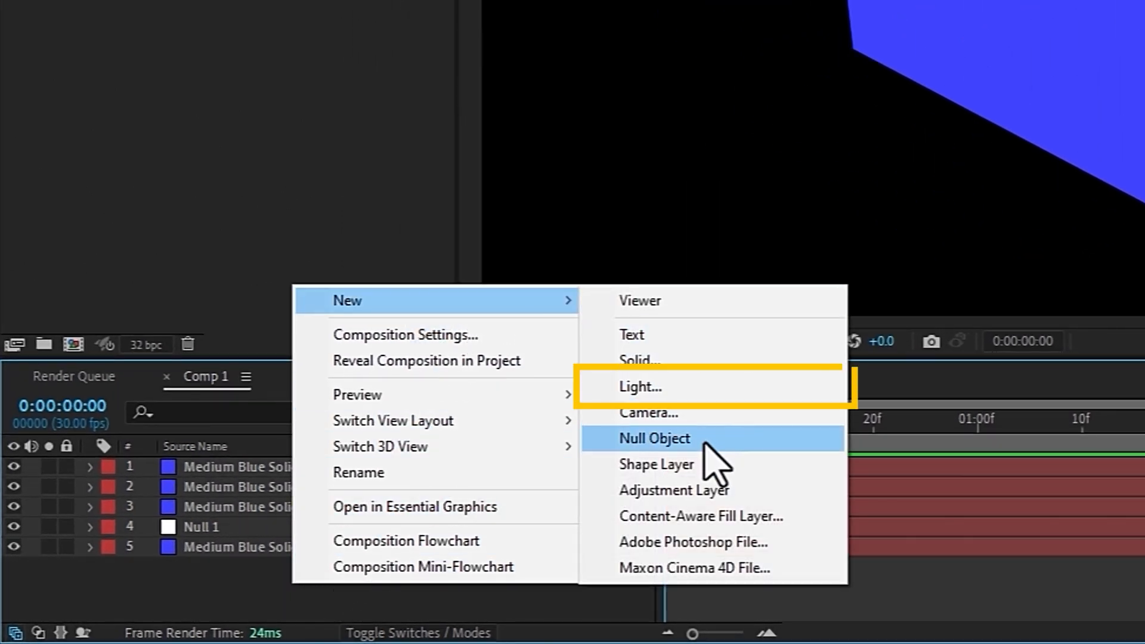
pyautogui.click(671, 390)
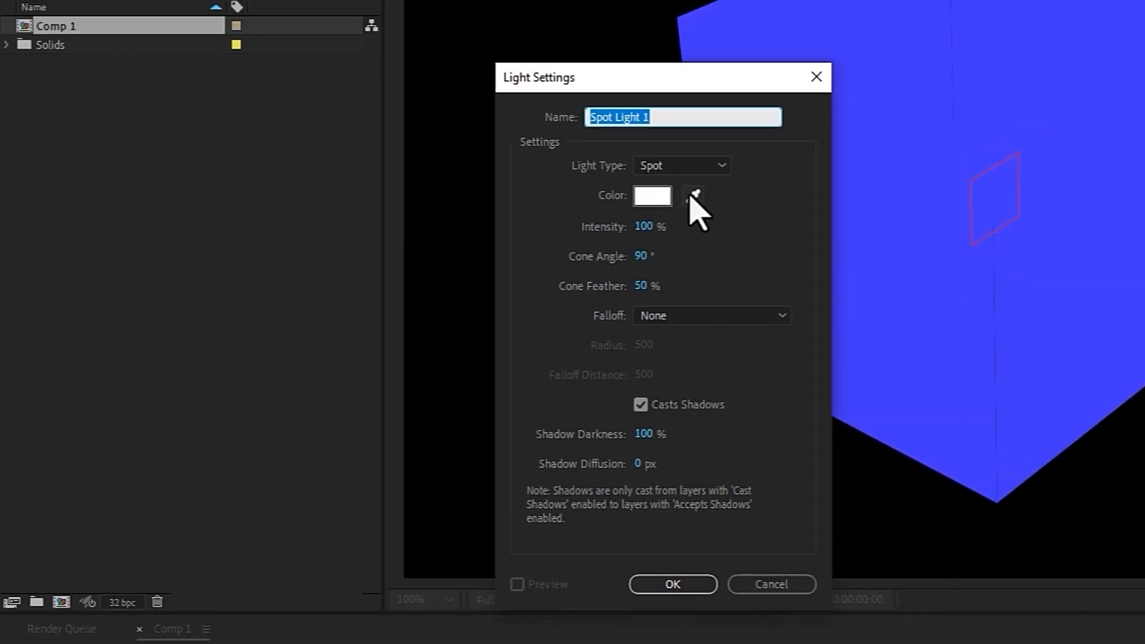
pyautogui.click(721, 168)
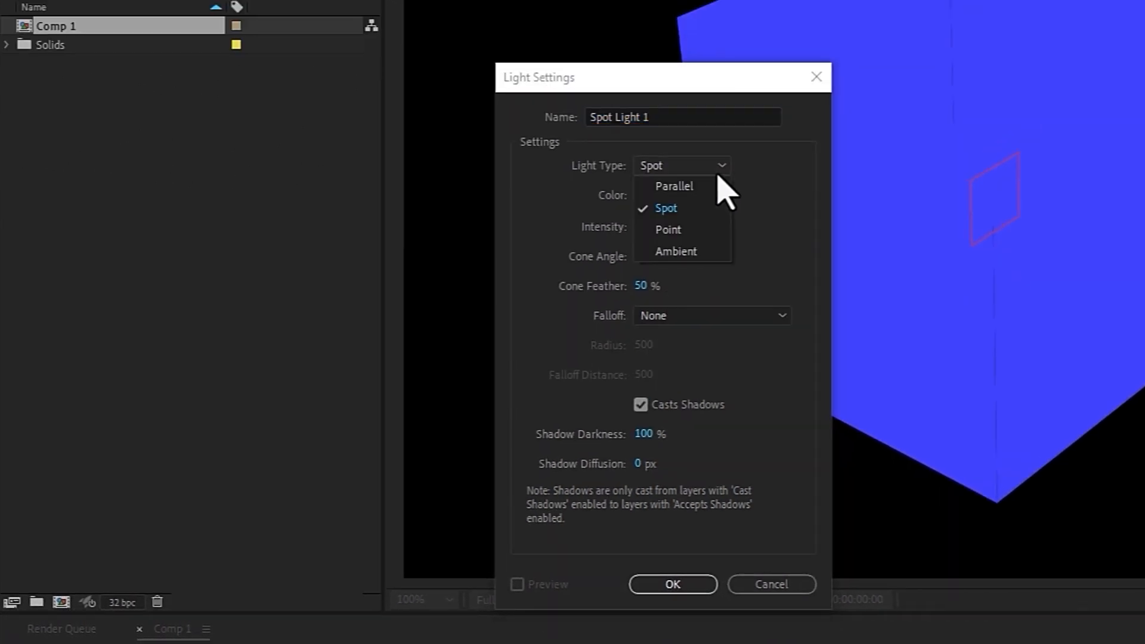
pyautogui.click(681, 231)
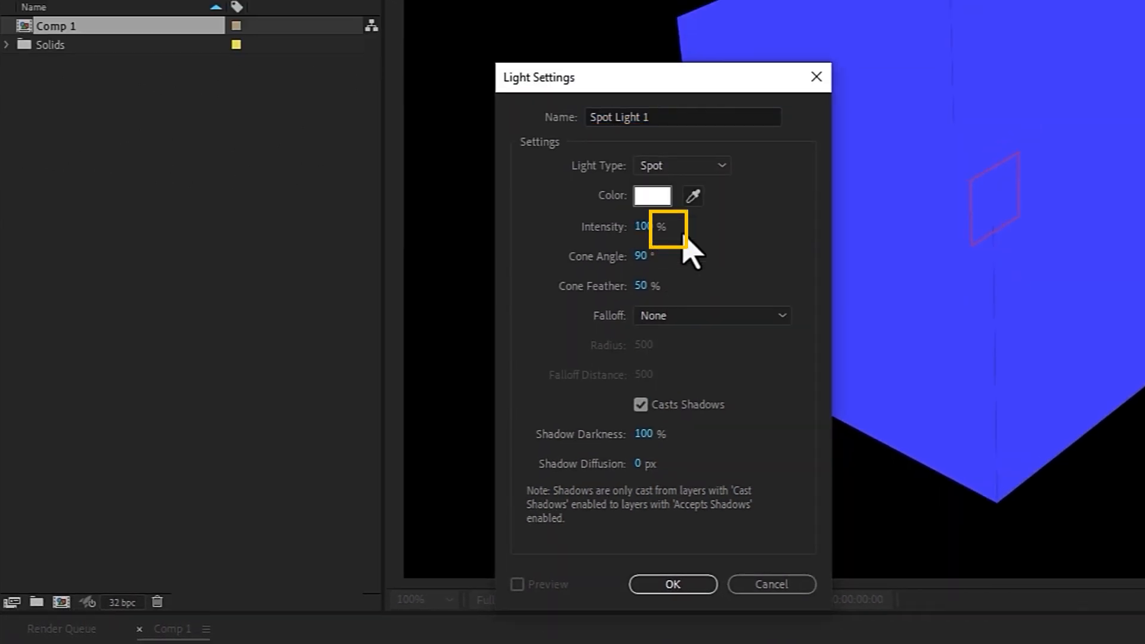
pyautogui.click(688, 587)
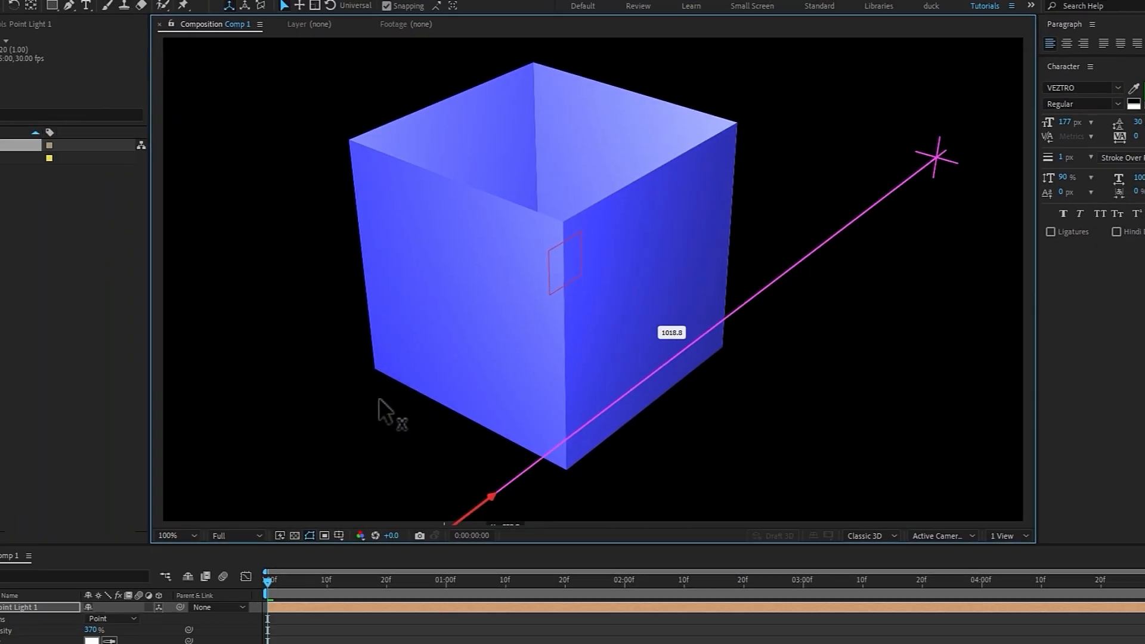
pyautogui.moveTo(379, 397); pyautogui.dragTo(530, 316)
pyautogui.hotkey('ctrl', 'z')
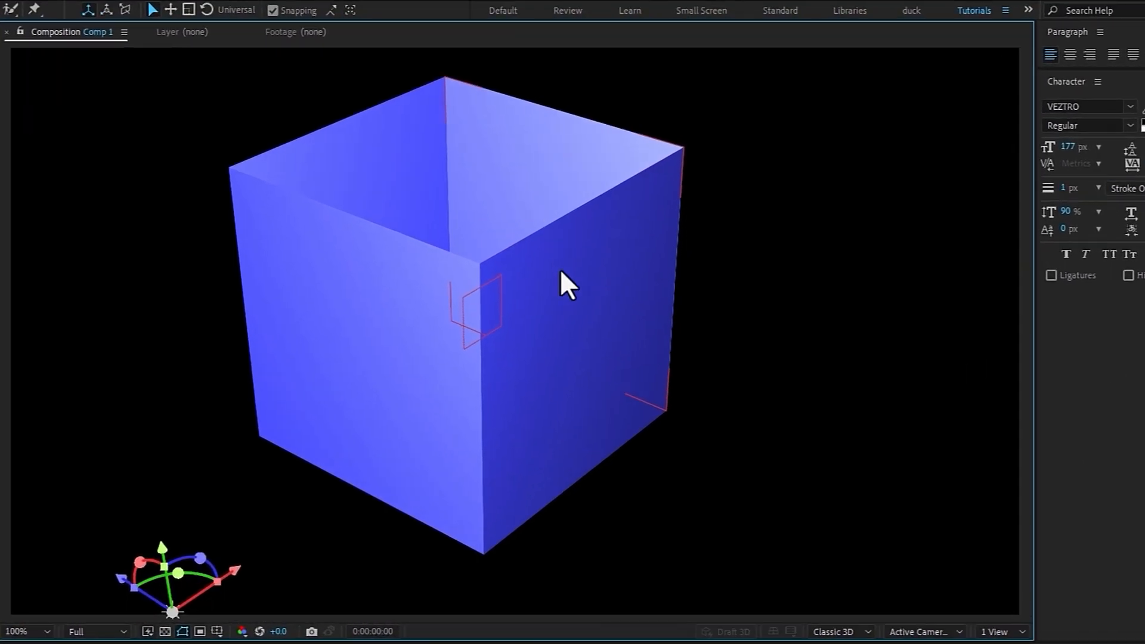
# - Duplicate the box's right front face and rotate the copy about its X axis until it lies horizontally
pyautogui.click(669, 303)
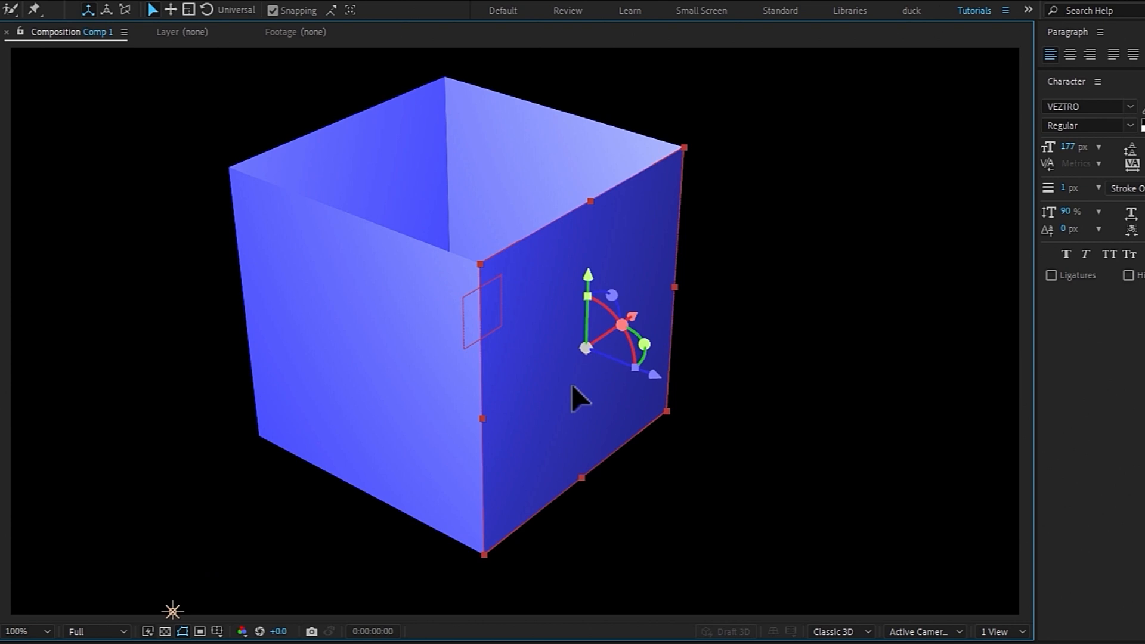
pyautogui.hotkey('ctrl', 'd')
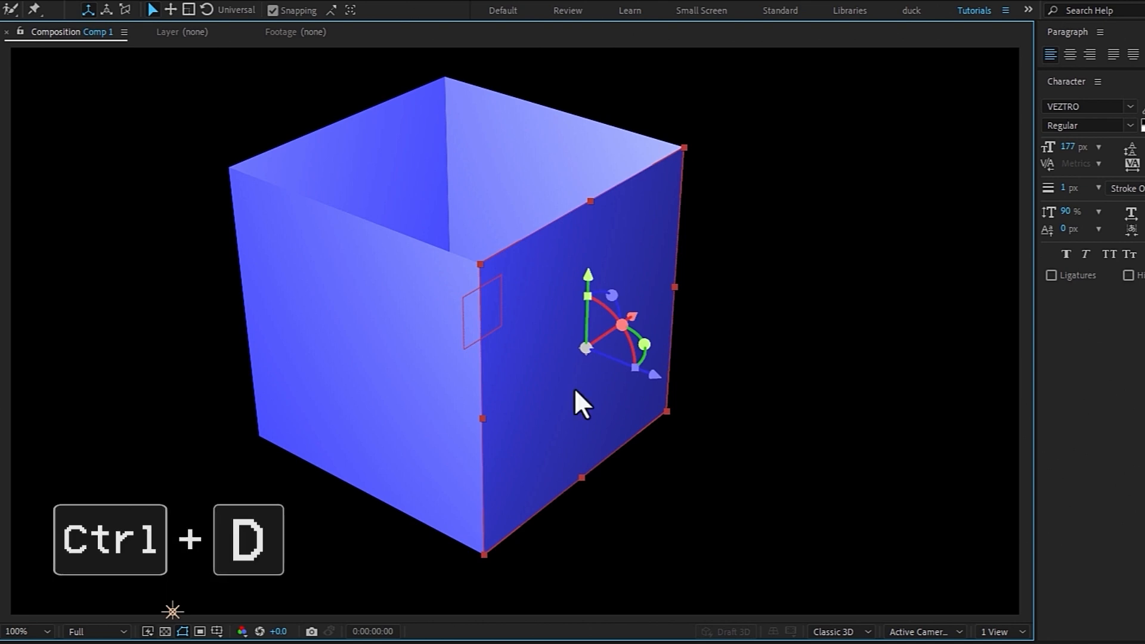
pyautogui.moveTo(623, 324); pyautogui.dragTo(517, 218)
pyautogui.press('shift')
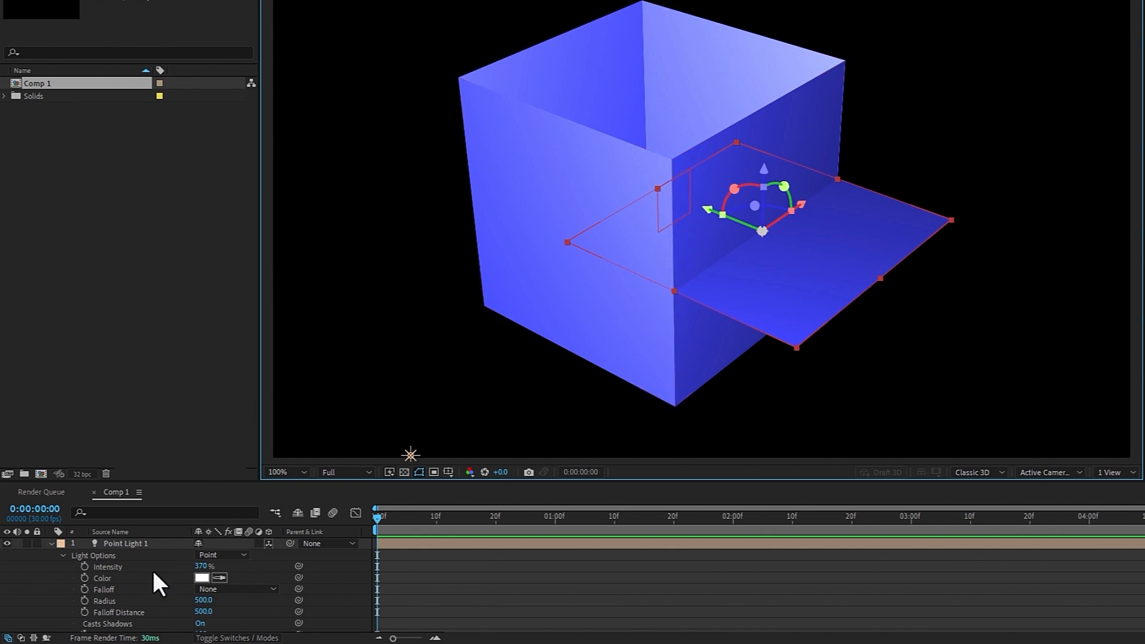
# - Set the horizontal solid's Z position to 0 to center it inside the box
pyautogui.press('p')
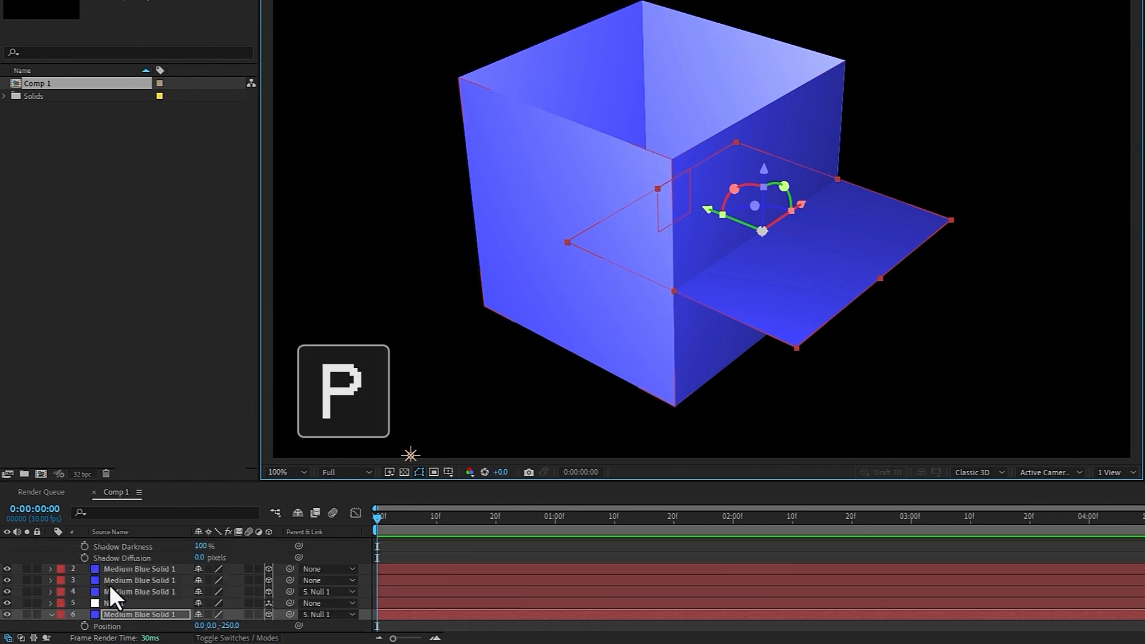
pyautogui.click(231, 615)
pyautogui.press('Return')
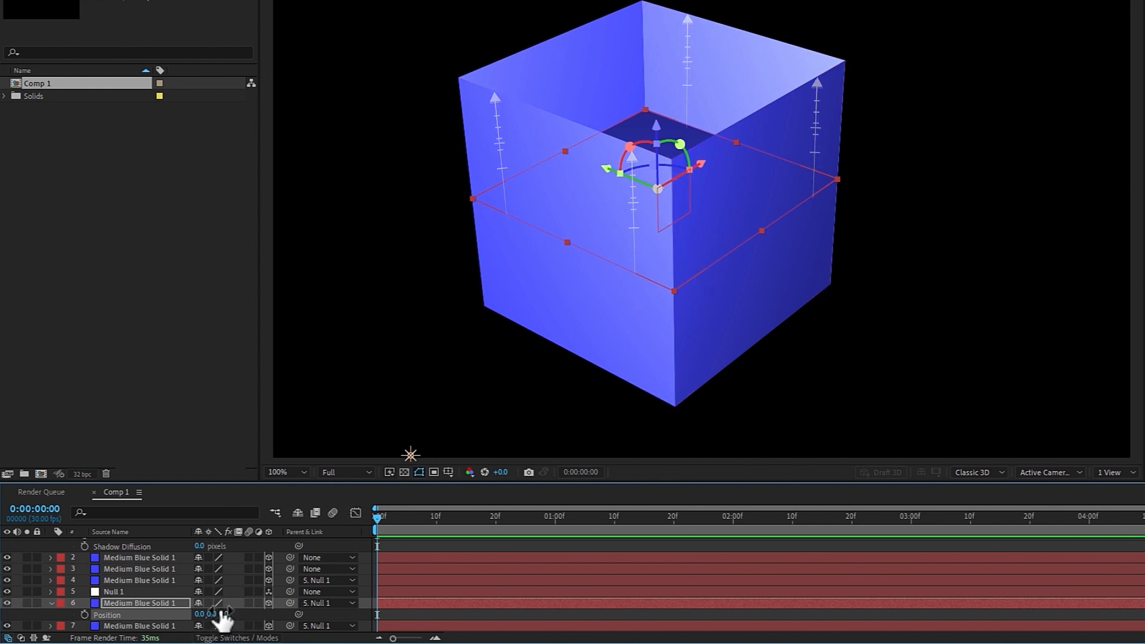
# - Set the horizontal solid's Y position to -250 so it closes the top of the box
pyautogui.moveTo(204, 621); pyautogui.dragTo(43, 629)
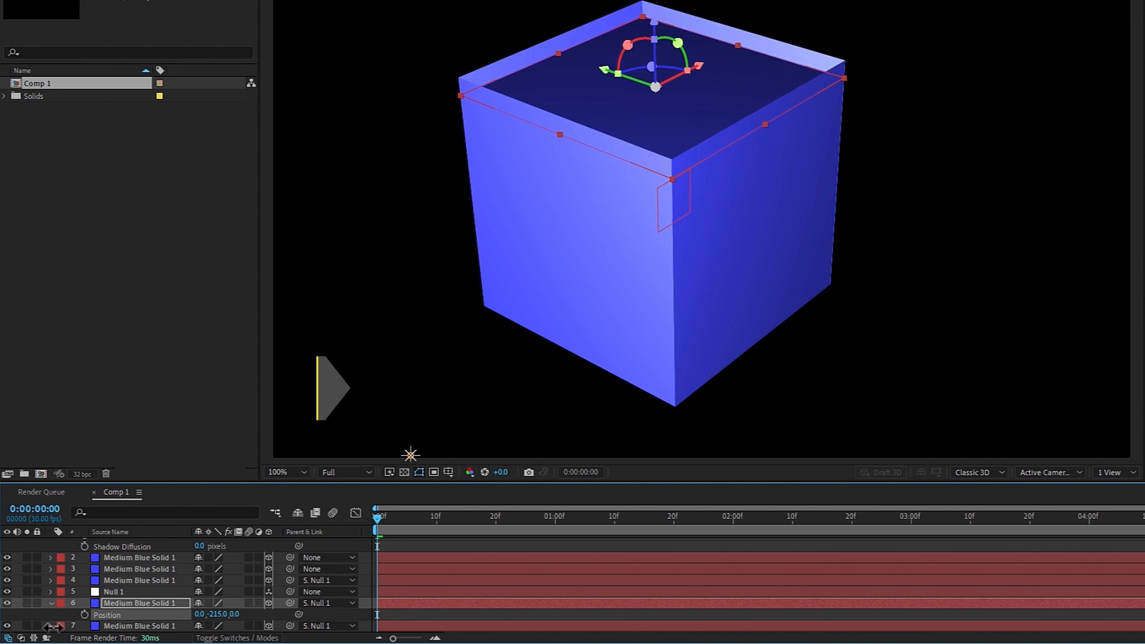
pyautogui.click(219, 614)
pyautogui.write('-')
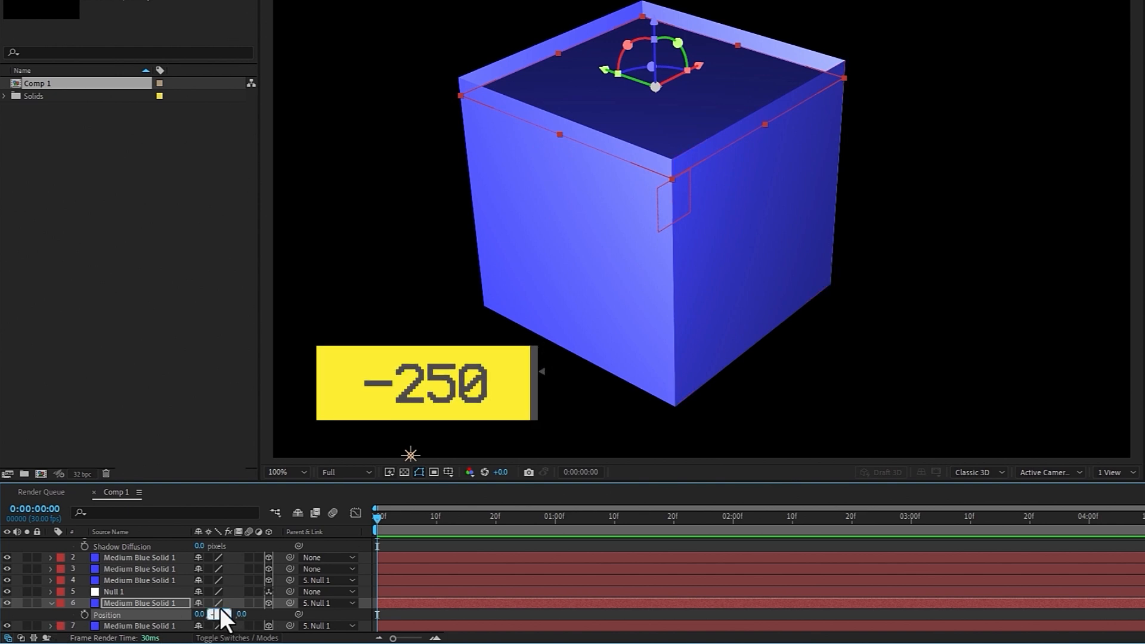
pyautogui.write('250')
pyautogui.press('Return')
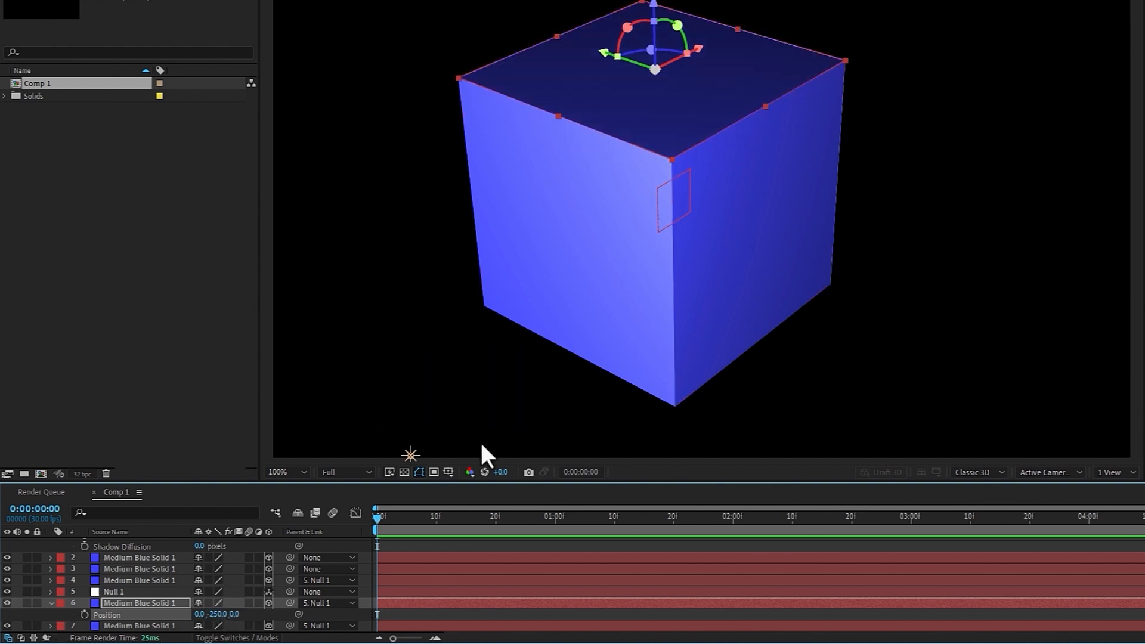
pyautogui.click(480, 448)
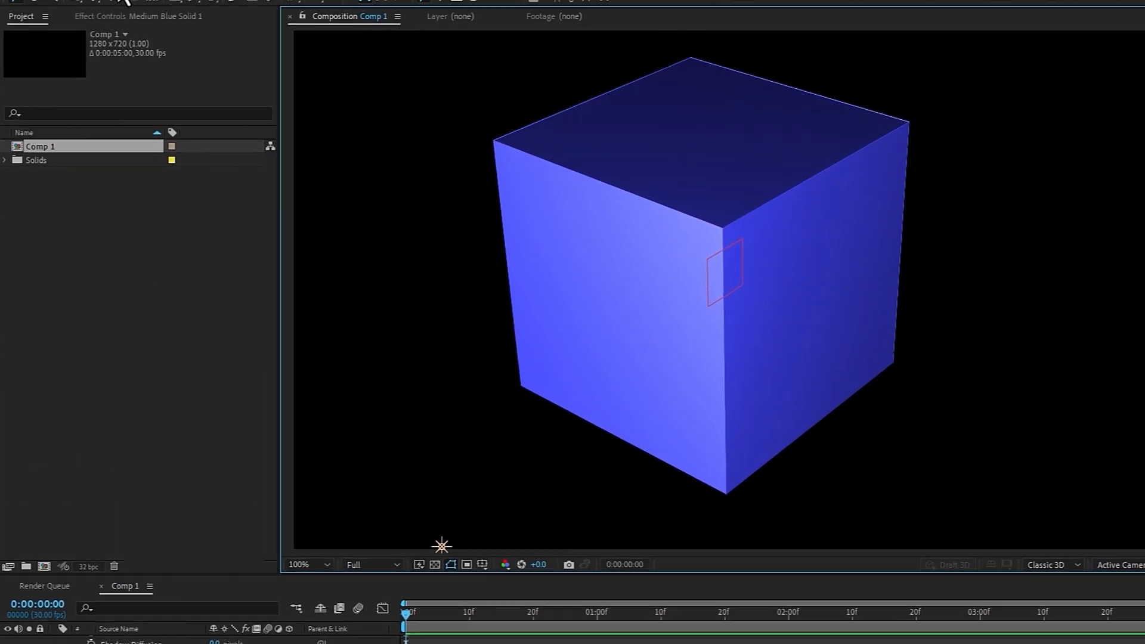
# - Create a white solid measuring 5000 by 5000 px and make it a 3D layer
pyautogui.click(125, 9)
pyautogui.moveTo(159, 30)
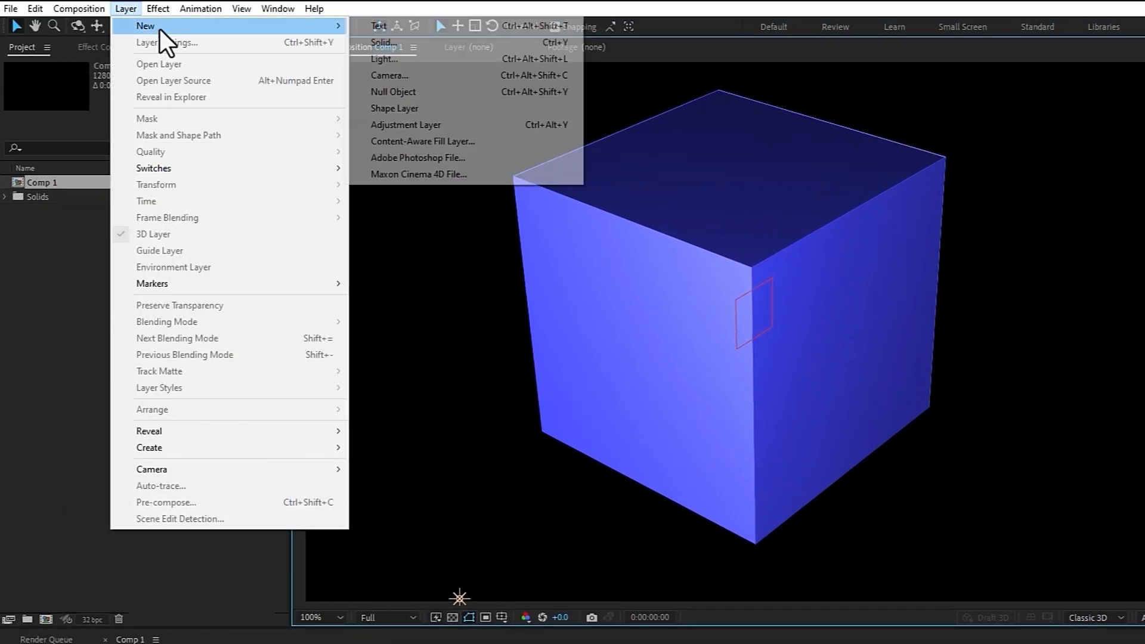
pyautogui.click(410, 42)
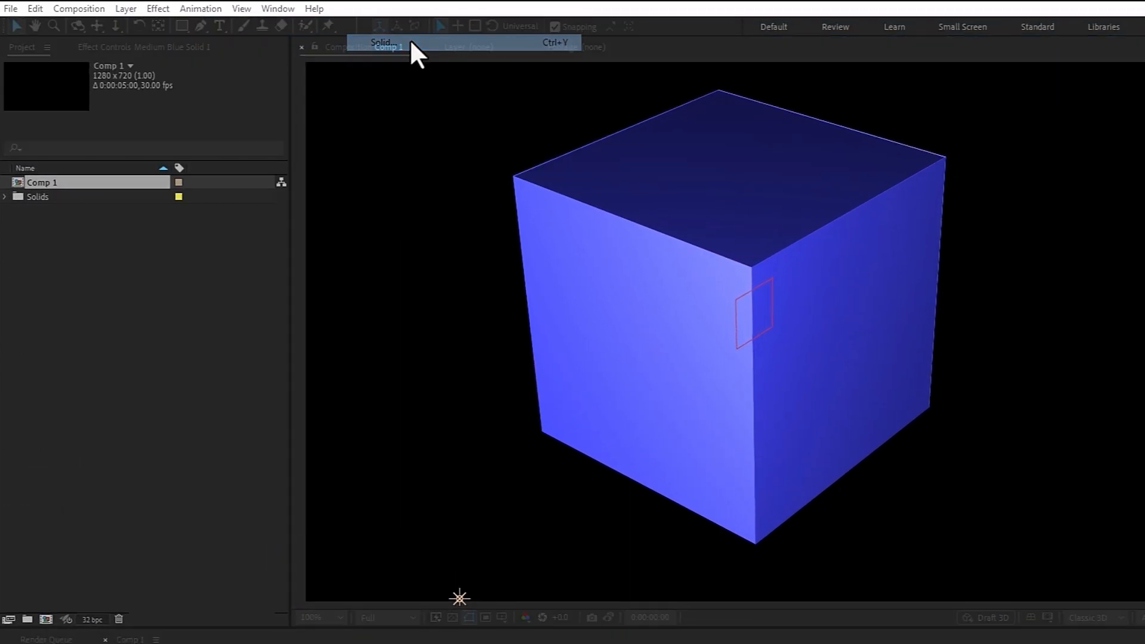
pyautogui.click(507, 288)
pyautogui.write('5000')
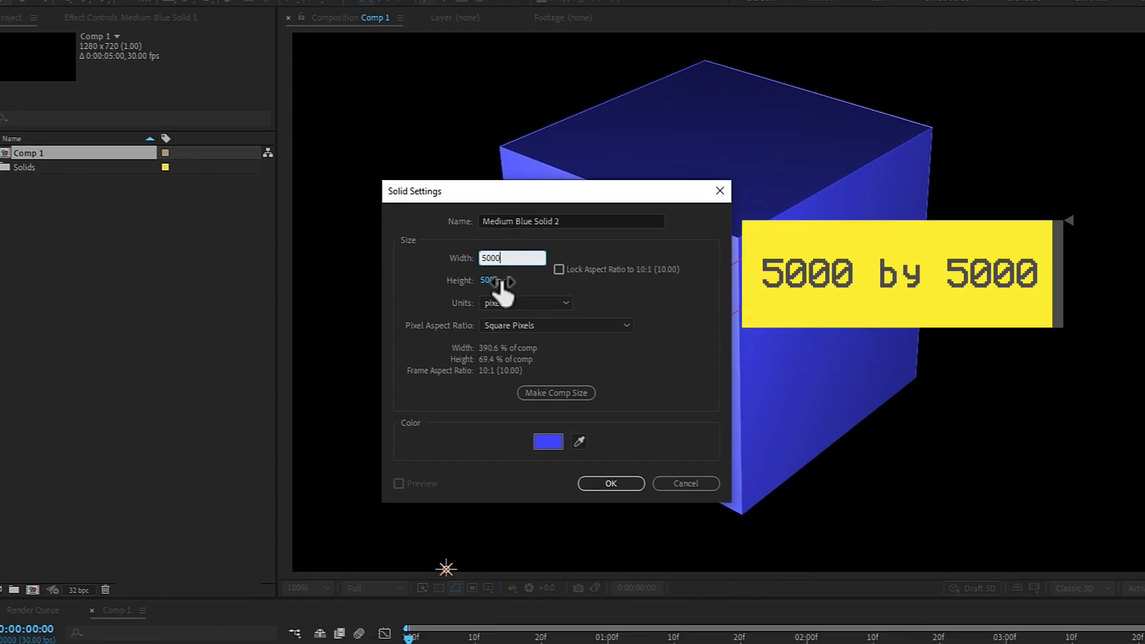
pyautogui.press('Tab')
pyautogui.write('5000')
pyautogui.click(525, 390)
pyautogui.moveTo(159, 470); pyautogui.dragTo(60, 418)
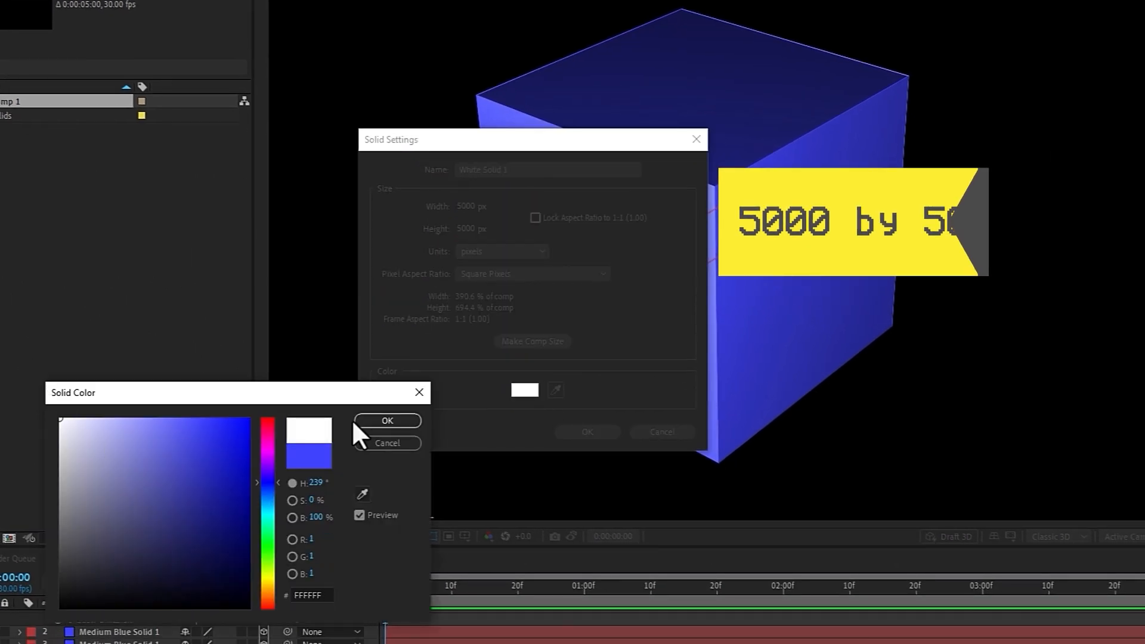
pyautogui.click(370, 421)
pyautogui.click(588, 432)
pyautogui.click(263, 617)
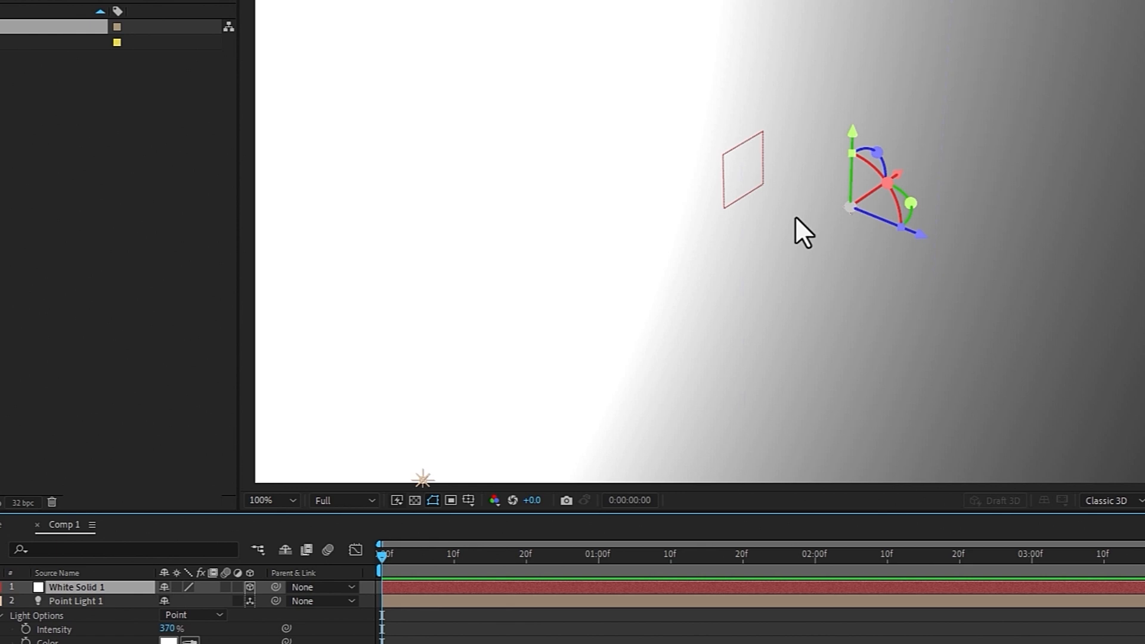
# - Rotate White Solid 1 about its X axis until it lies horizontally as a floor
pyautogui.scroll(-1, 930, 119)
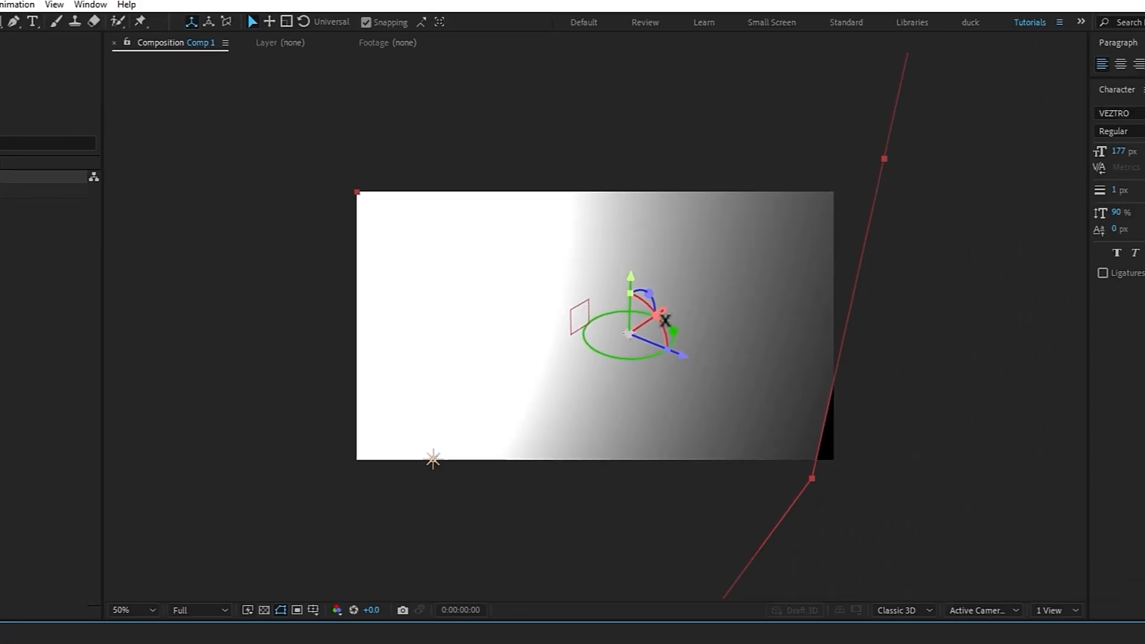
pyautogui.moveTo(1024, 85); pyautogui.dragTo(1025, 87)
pyautogui.moveTo(660, 324); pyautogui.dragTo(610, 281)
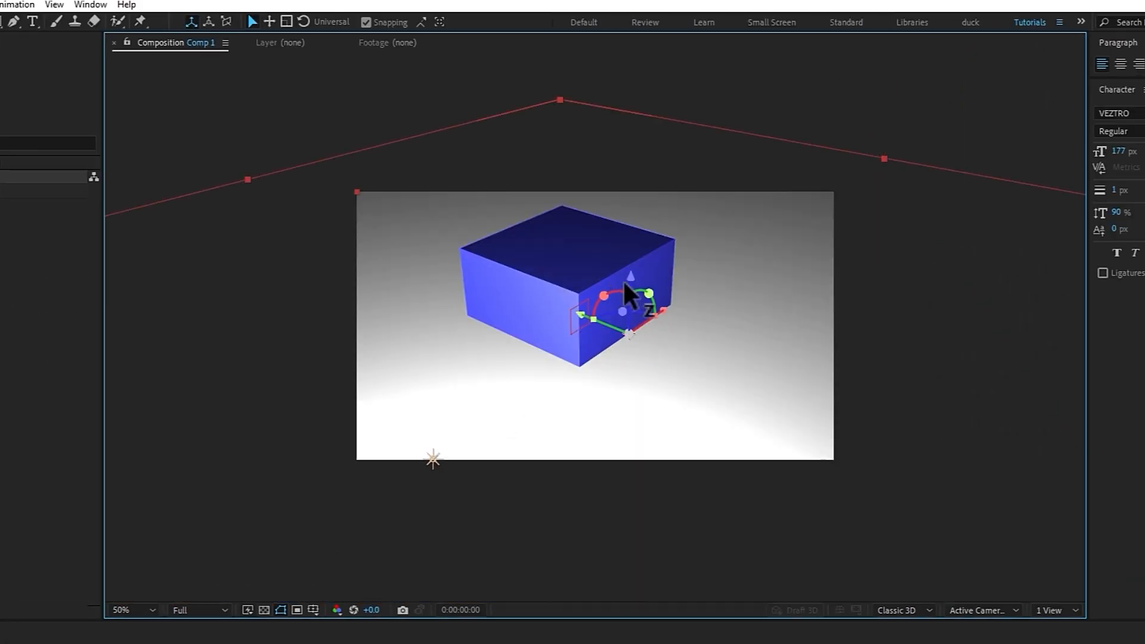
pyautogui.click(633, 272)
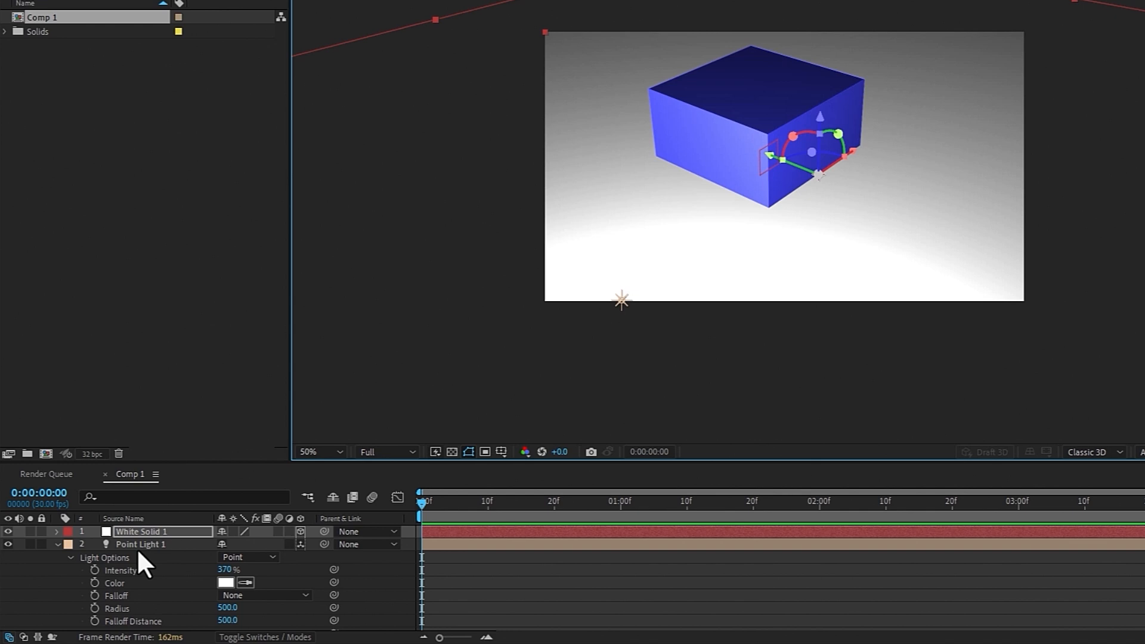
# - Set White Solid 1's Y position to 610 so the floor meets the base of the box
pyautogui.press('p')
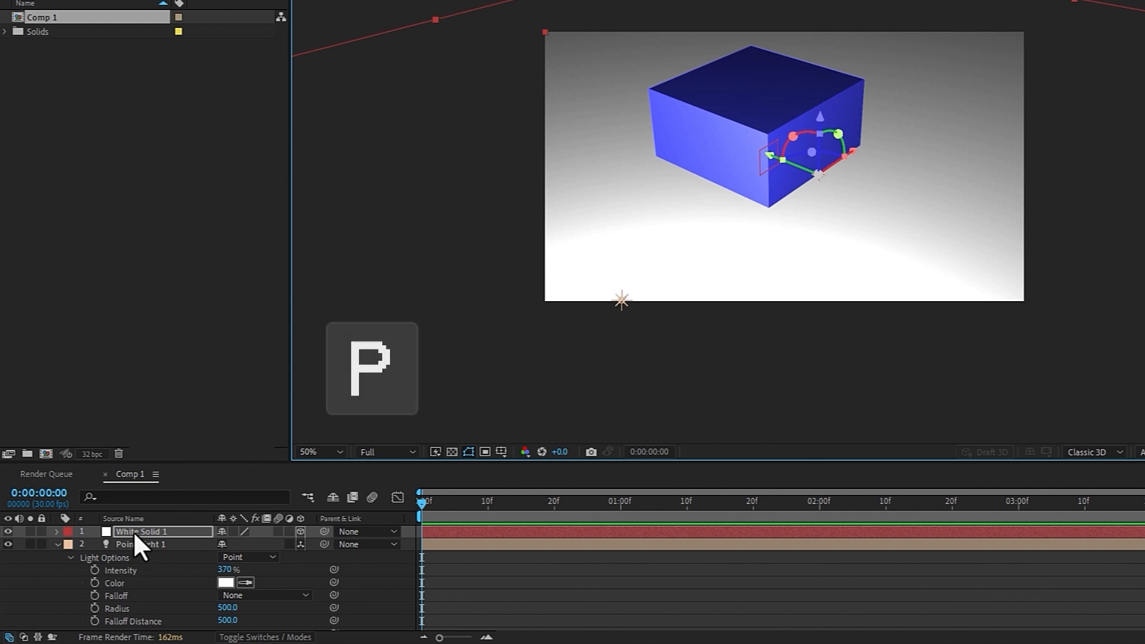
pyautogui.click(252, 544)
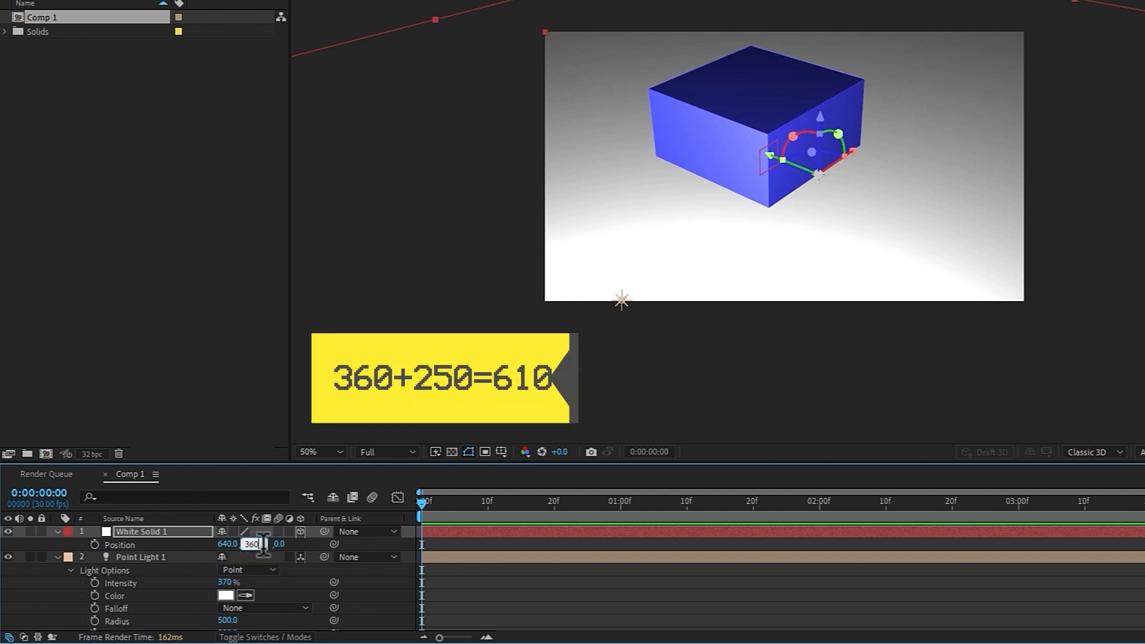
pyautogui.write('610')
pyautogui.press('Return')
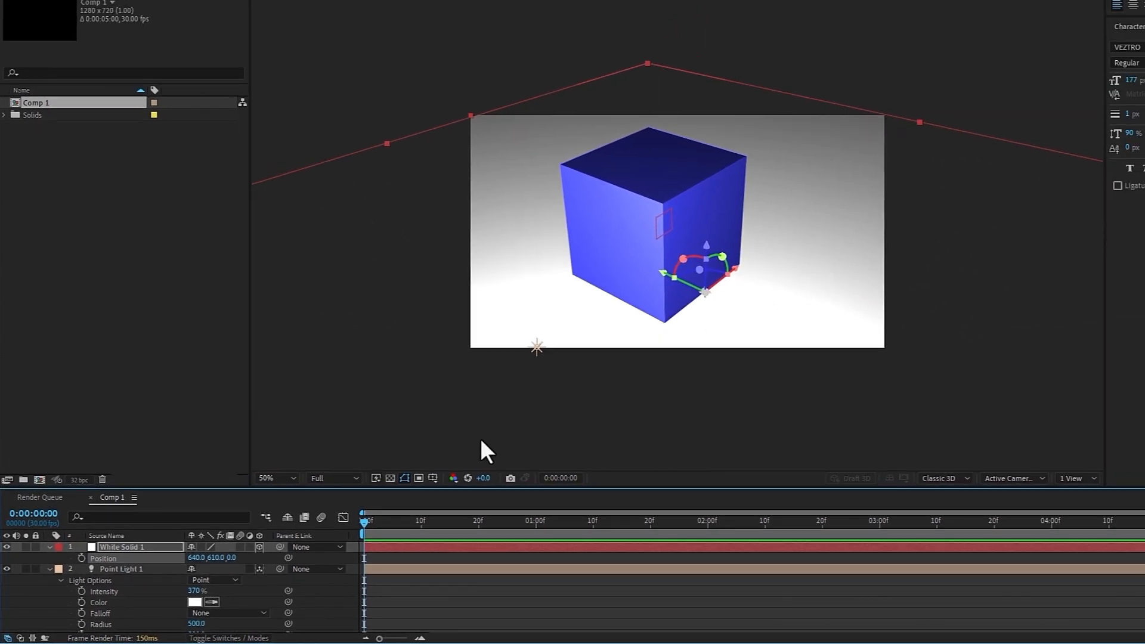
# - Rename White Solid 1 as floor and duplicate the layer
pyautogui.hotkey('alt', '/')
pyautogui.click(152, 531)
pyautogui.press('Return')
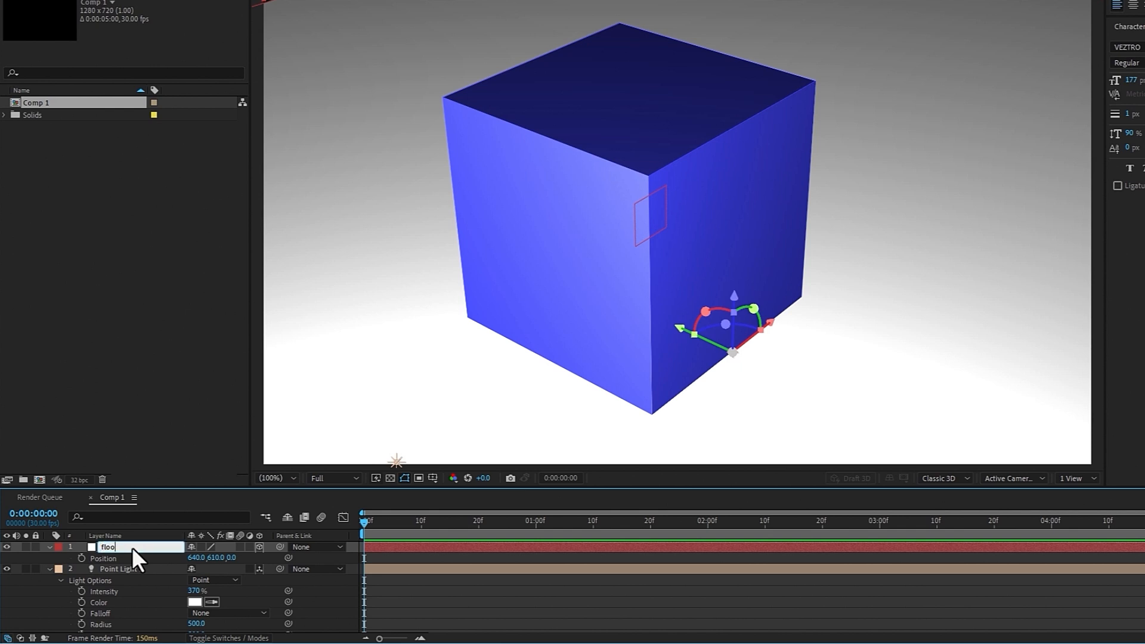
pyautogui.press('Return')
pyautogui.hotkey('ctrl', 'd')
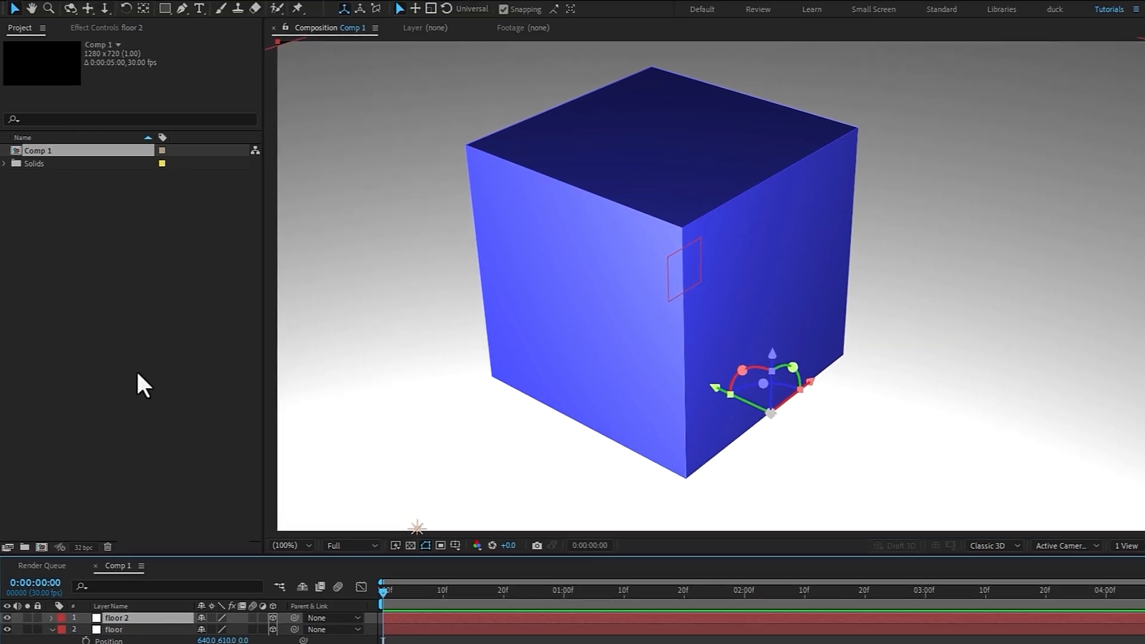
# - Apply the Grid effect to the duplicated floor layer and set the grid color to dark gray 676767
pyautogui.click(143, 1)
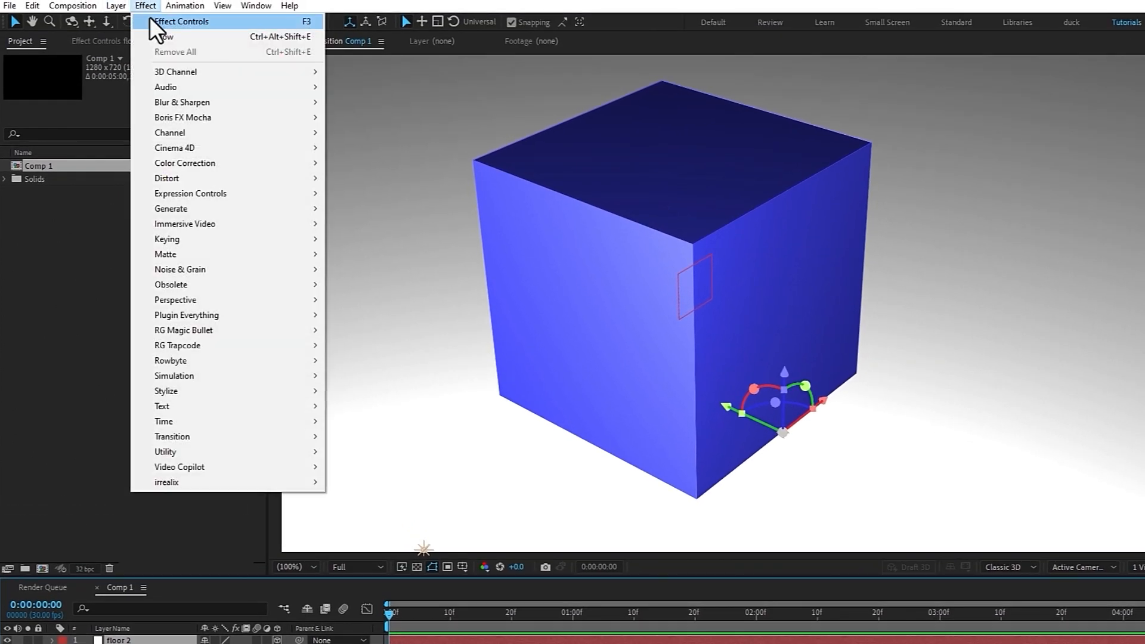
pyautogui.moveTo(185, 206)
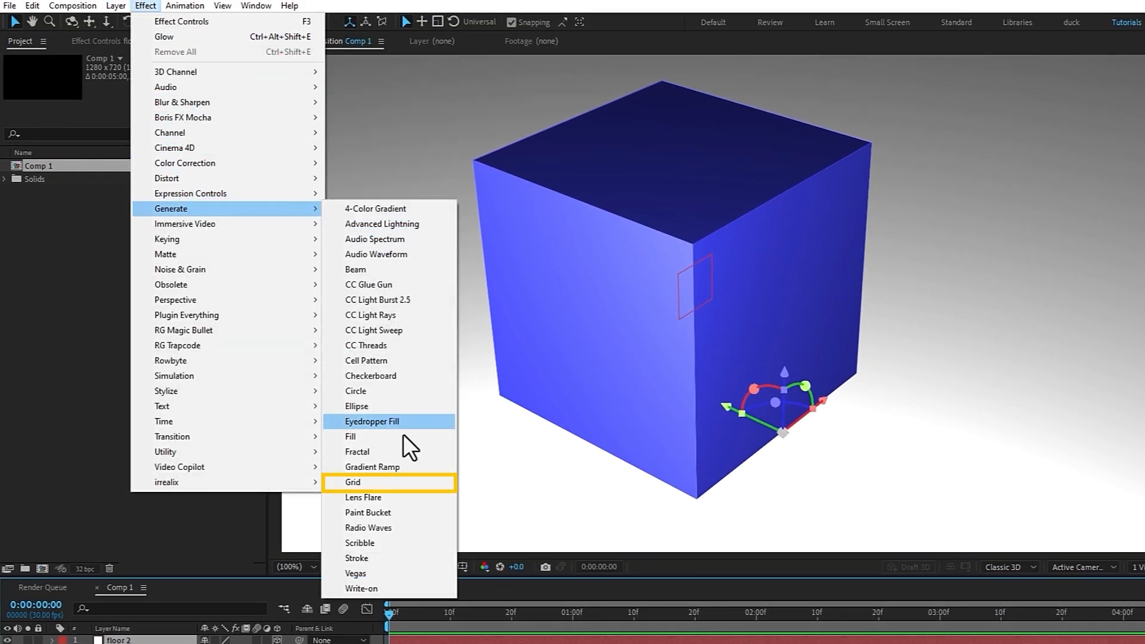
pyautogui.click(388, 482)
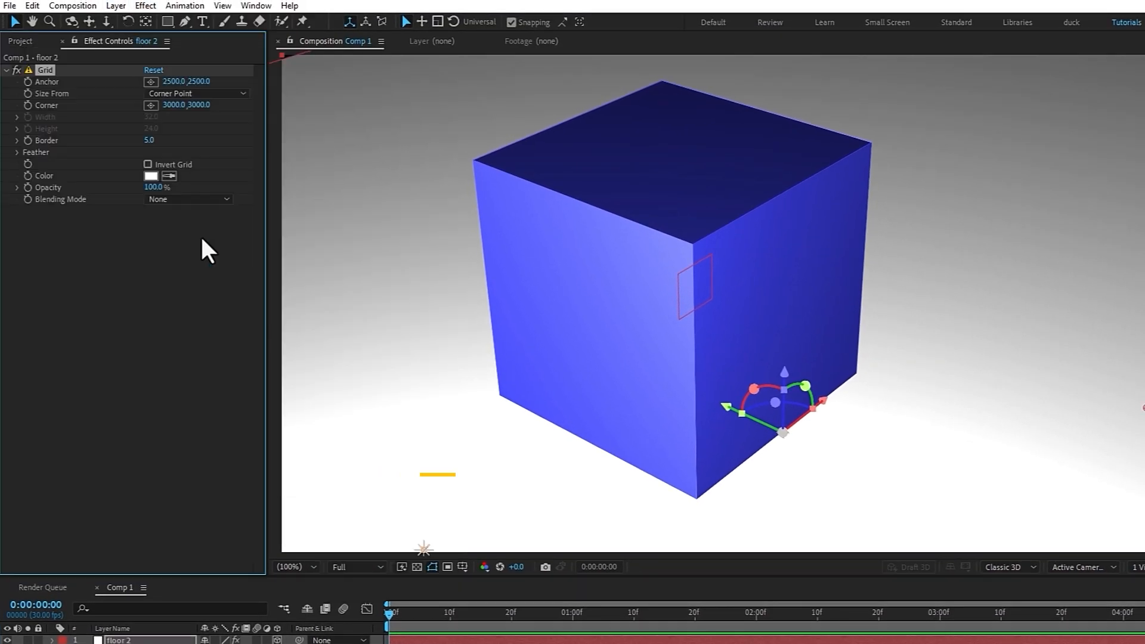
pyautogui.click(151, 176)
pyautogui.click(89, 571)
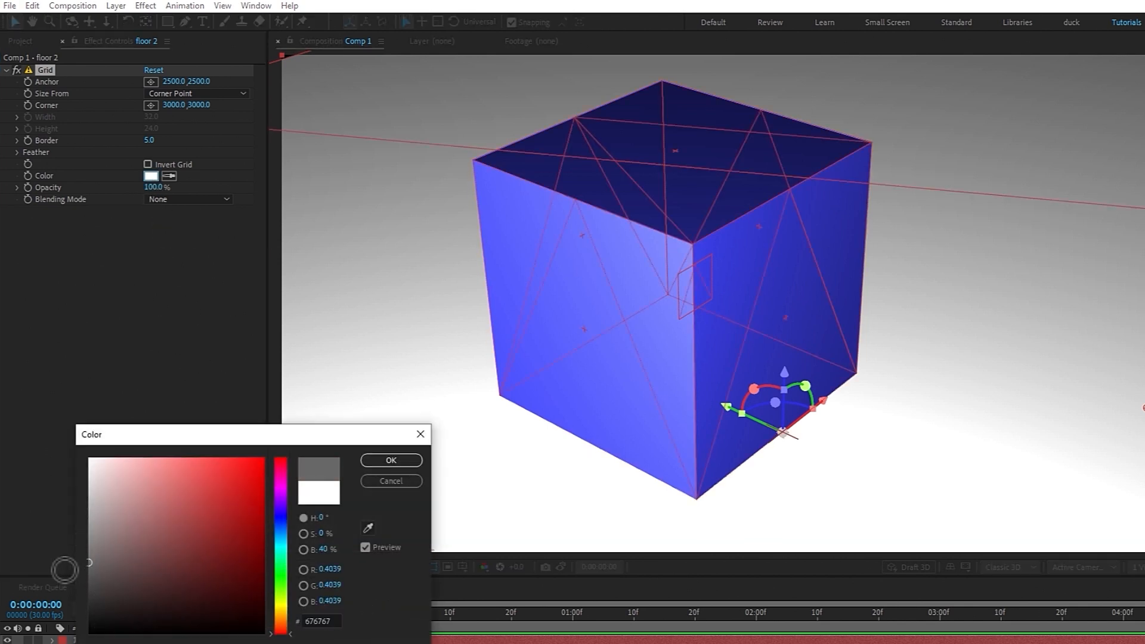
pyautogui.click(391, 460)
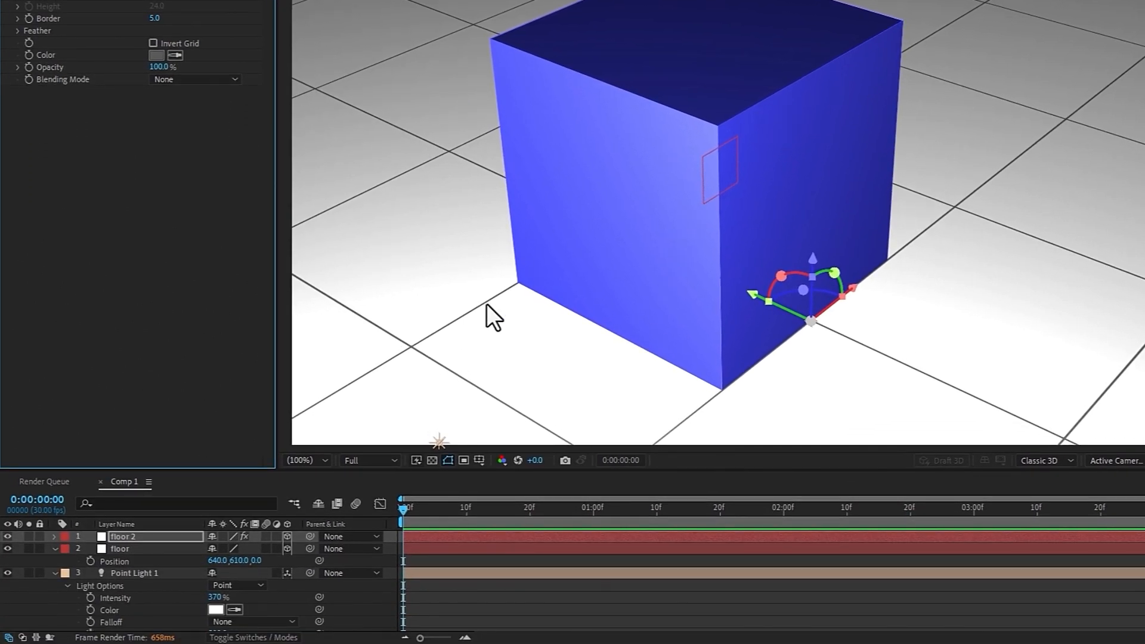
# - Turn on Casts Shadows for all the Medium Blue Solid 1 layers that form the box
pyautogui.click(42, 573)
pyautogui.click(55, 573)
pyautogui.scroll(-3, 95, 567)
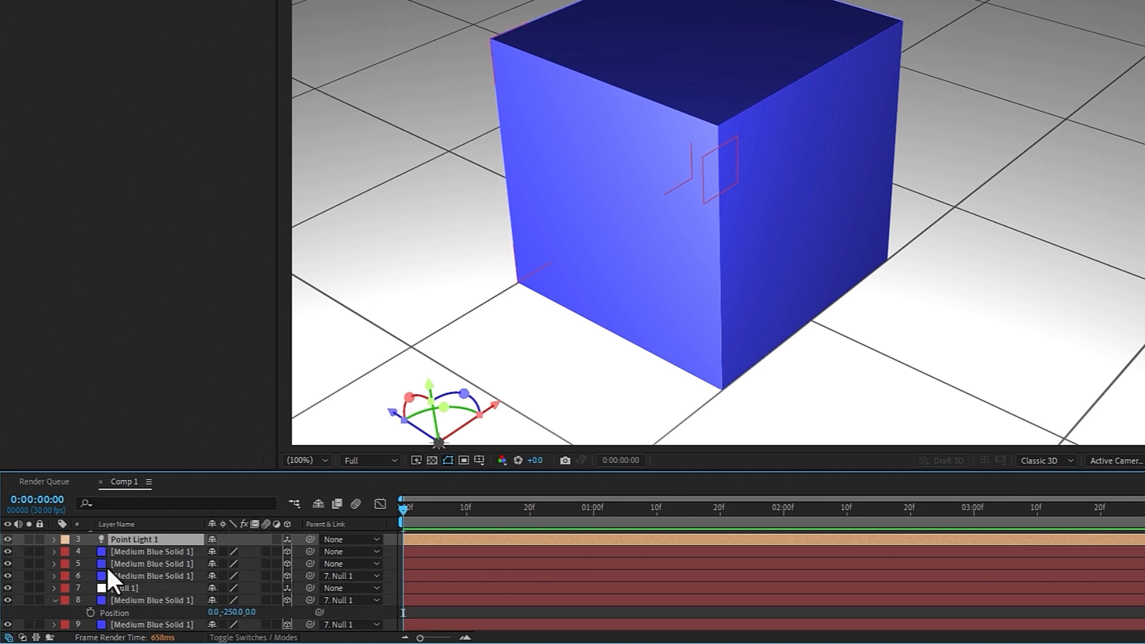
pyautogui.click(129, 550)
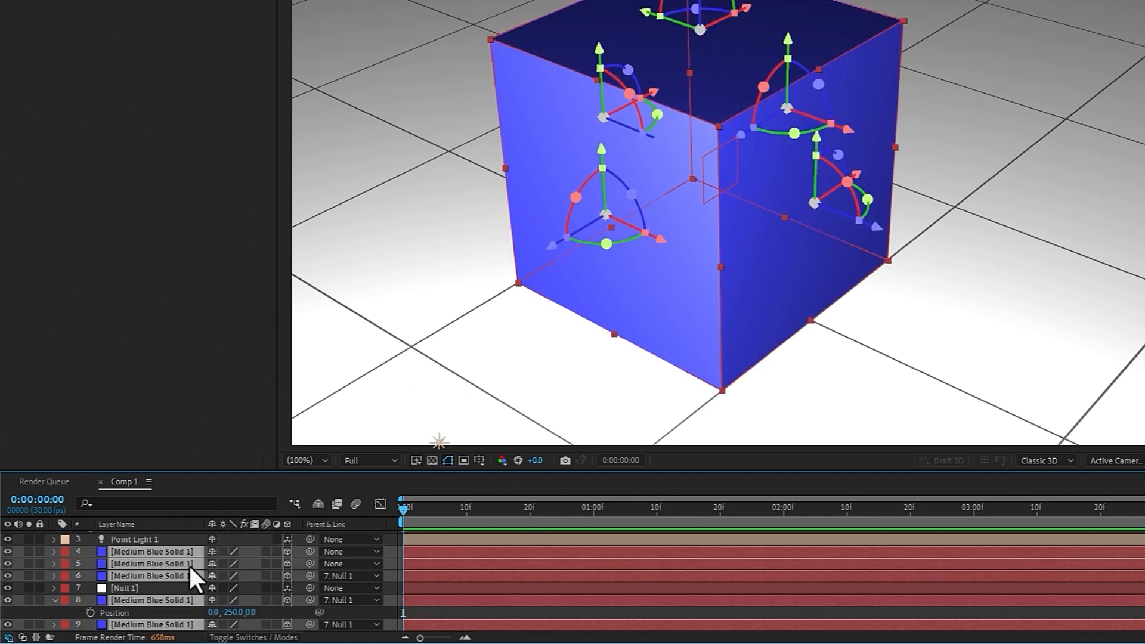
pyautogui.press('a')
pyautogui.press('a')
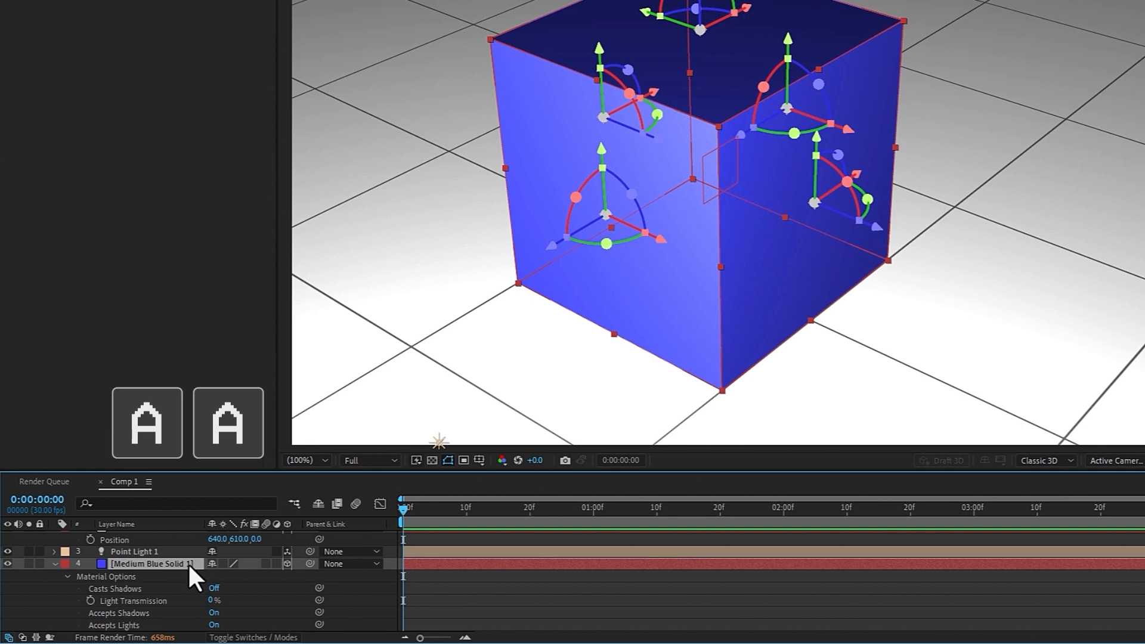
pyautogui.press('`')
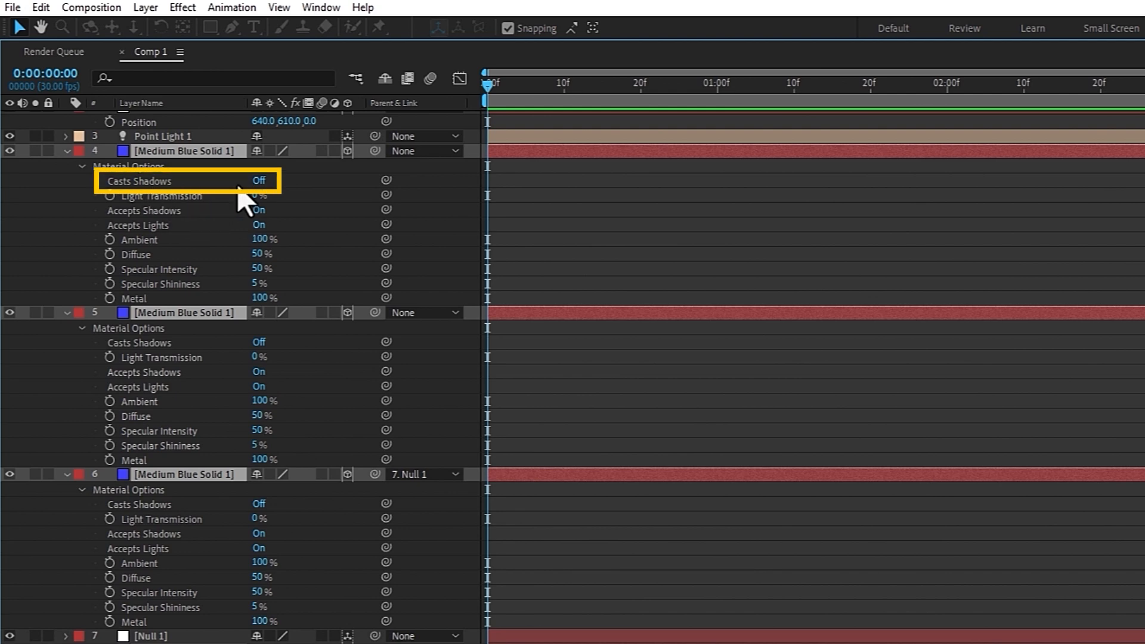
pyautogui.click(262, 180)
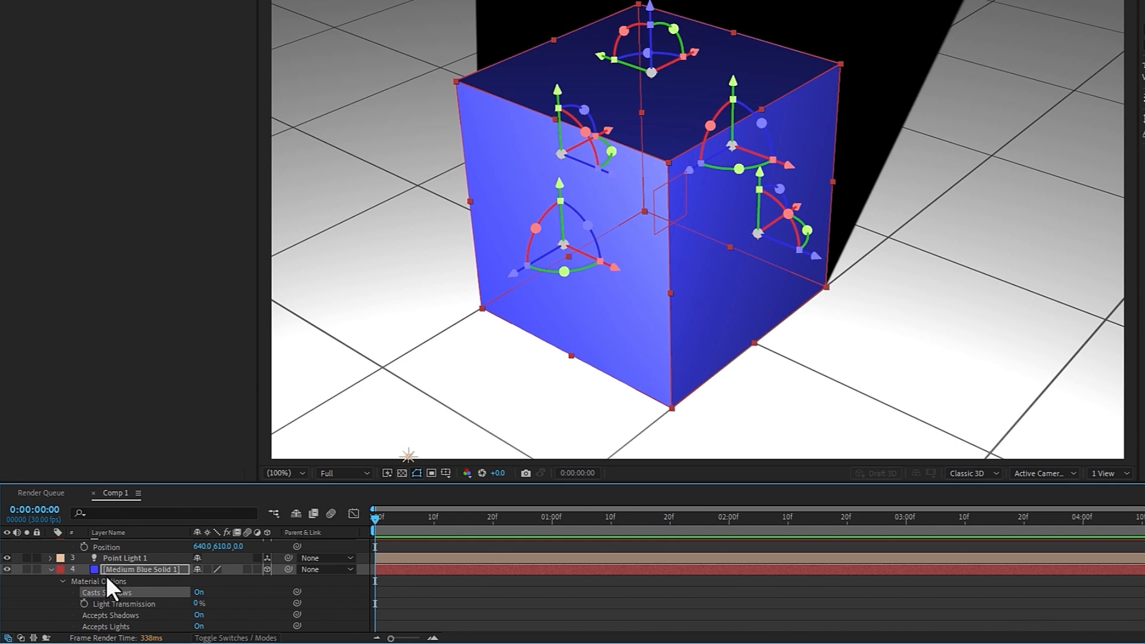
# - Raise Point Light 1 above the box and offset it along its axes so a shorter shadow falls behind the box
pyautogui.click(128, 556)
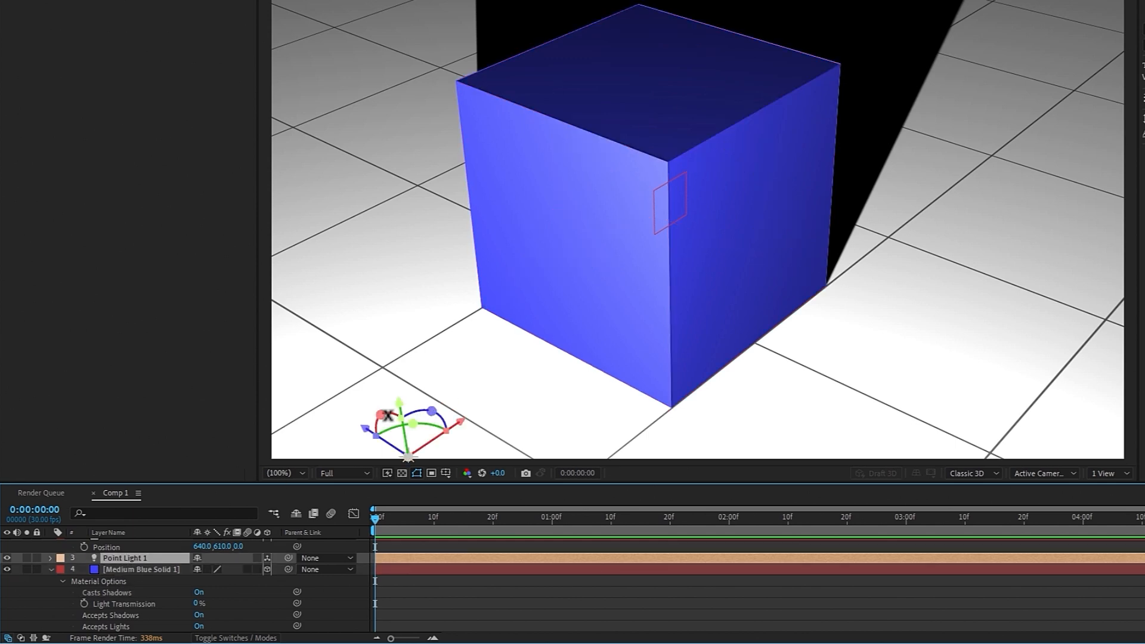
pyautogui.moveTo(399, 401)
pyautogui.mouseDown()
pyautogui.moveTo(393, 299)
pyautogui.moveTo(356, 93)
pyautogui.moveTo(434, 39)
pyautogui.mouseUp()
pyautogui.moveTo(377, 84); pyautogui.dragTo(562, 237)
pyautogui.moveTo(613, 134)
pyautogui.mouseDown()
pyautogui.moveTo(625, 425)
pyautogui.moveTo(612, 89)
pyautogui.mouseUp()
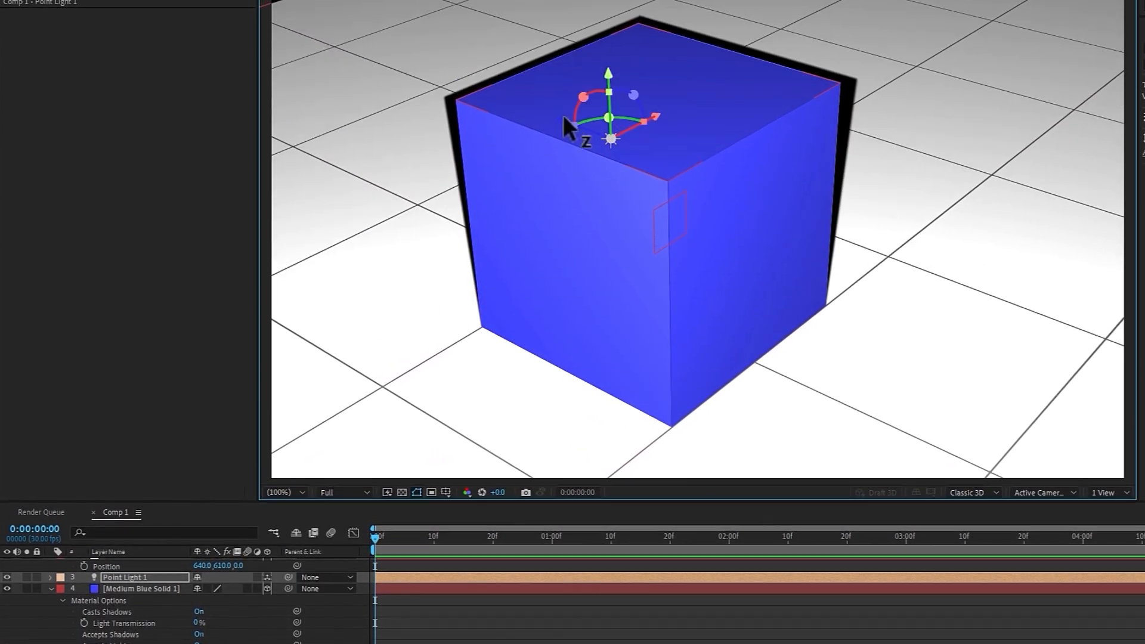
pyautogui.moveTo(566, 118); pyautogui.dragTo(326, 36)
pyautogui.moveTo(420, 33); pyautogui.dragTo(13, 202)
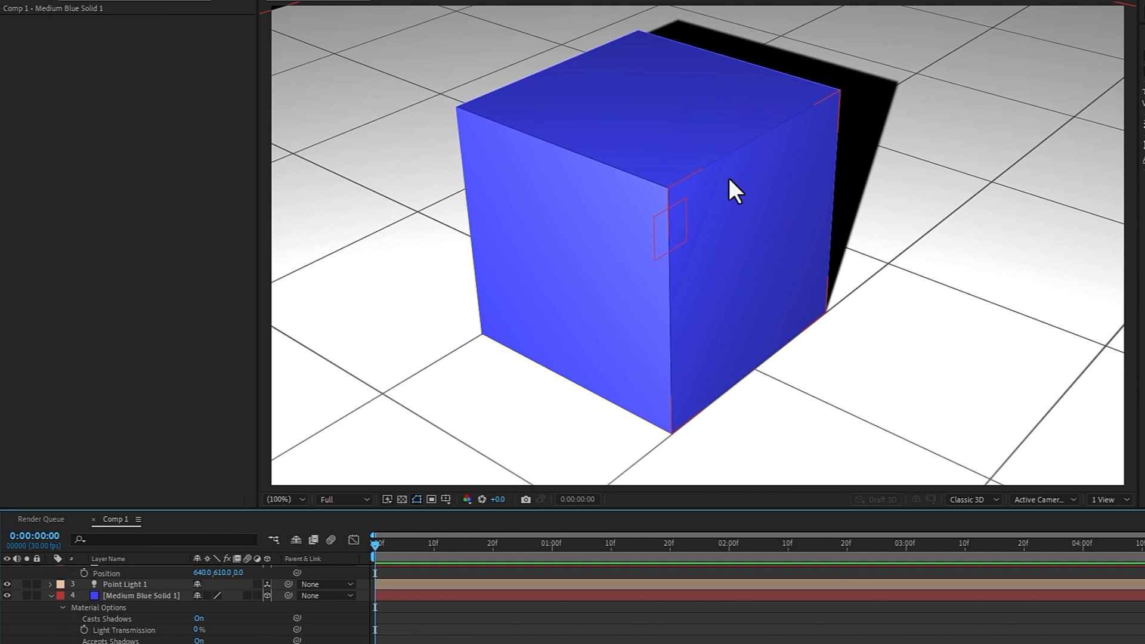
# - Parent all the Medium Blue Solid 1 layers to Null 1, leaving the null itself out of the selection
pyautogui.click(142, 595)
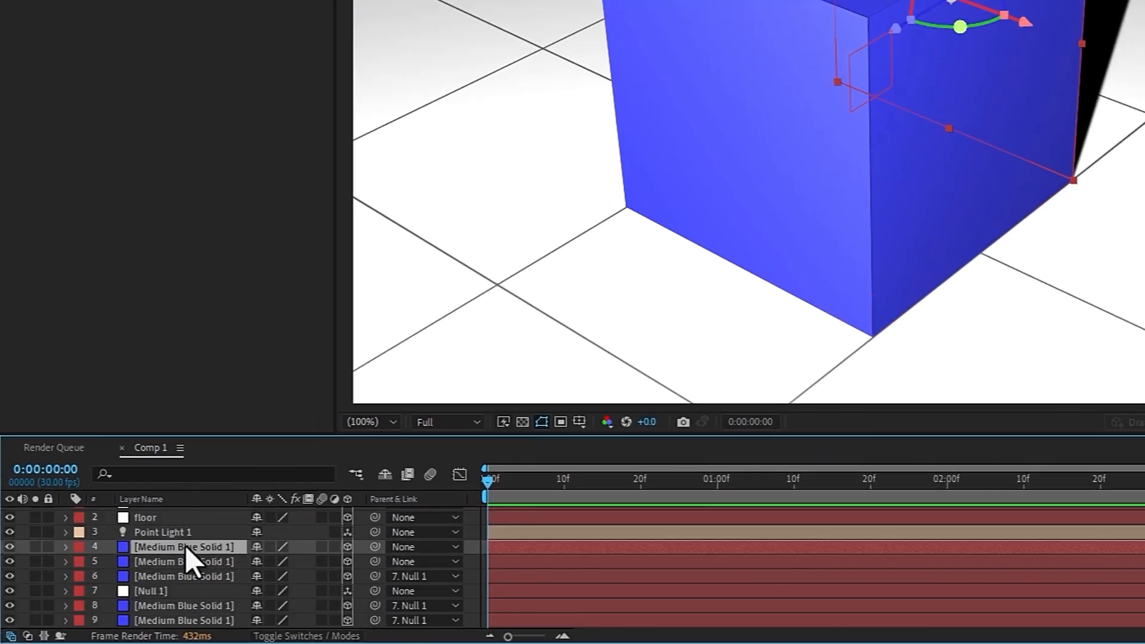
pyautogui.keyDown('shift'); pyautogui.click(178, 620); pyautogui.keyUp('shift')
pyautogui.keyDown('ctrl'); pyautogui.click(146, 591); pyautogui.keyUp('ctrl')
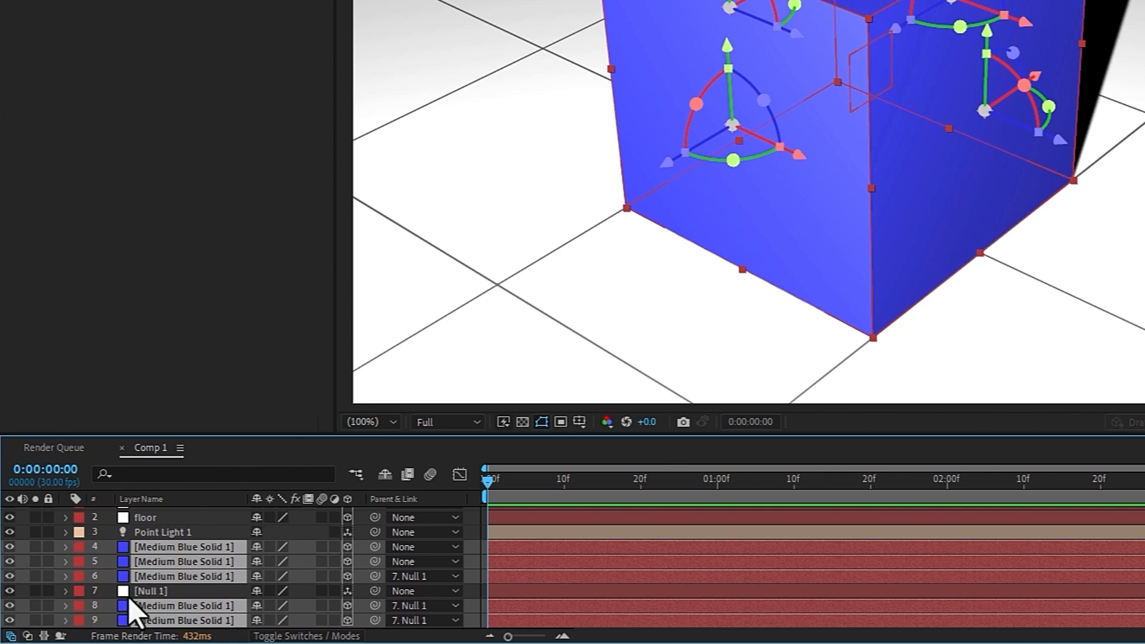
pyautogui.click(376, 576)
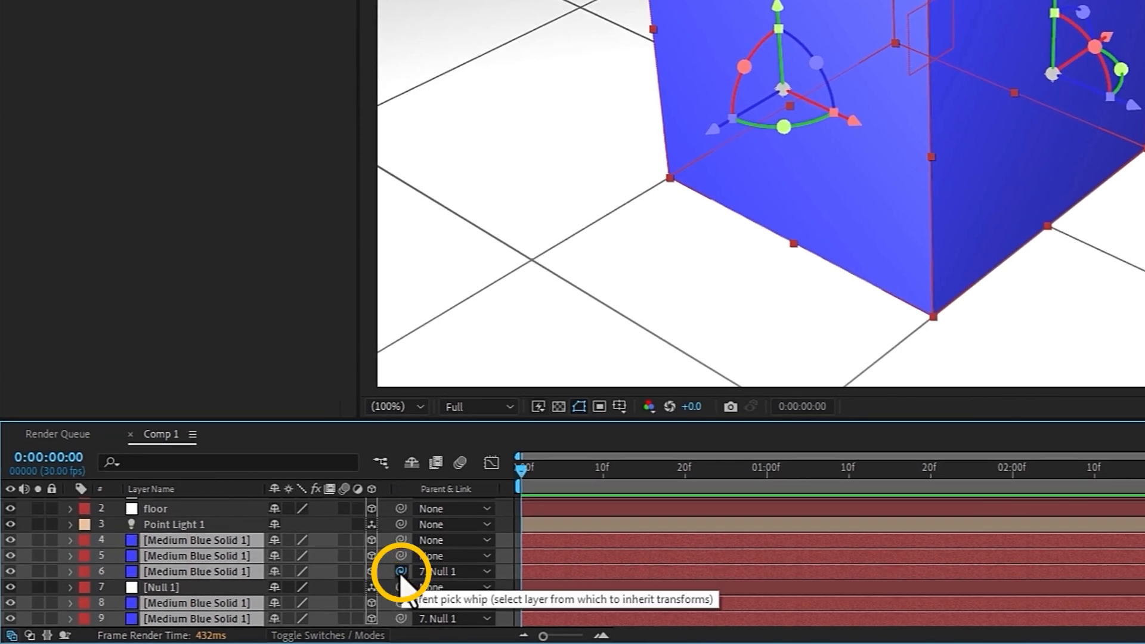
pyautogui.moveTo(400, 576); pyautogui.dragTo(142, 593)
# - Keyframe Null 1's Position at frame 0 and raise the box at frame 10 by setting its Y position to 274
pyautogui.click(164, 589)
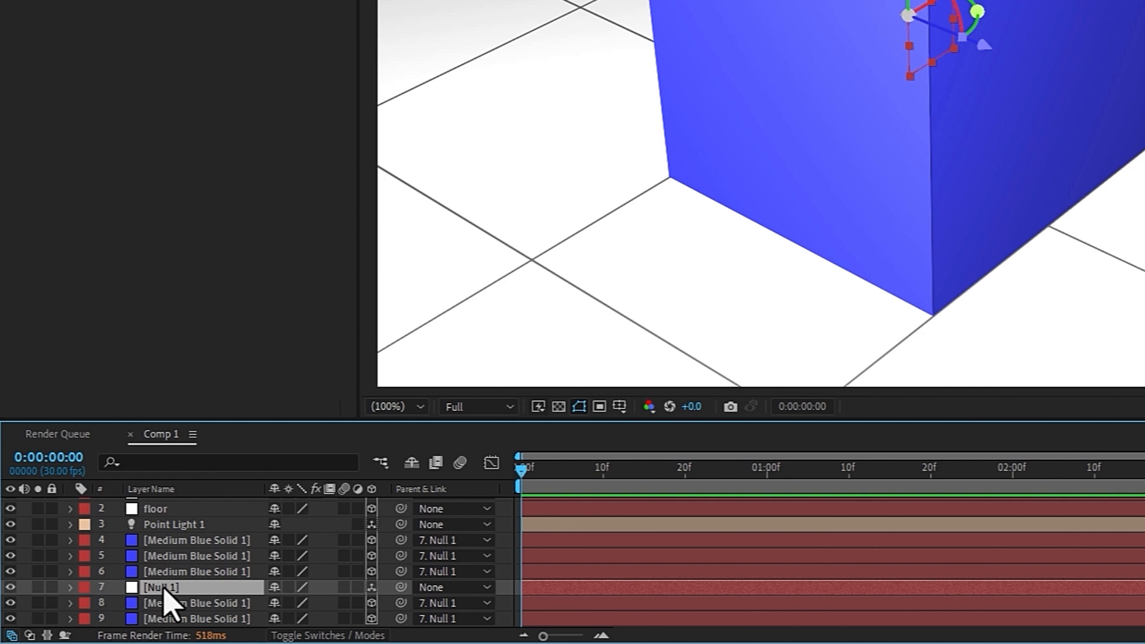
pyautogui.press('p')
pyautogui.scroll(-1, 170, 594)
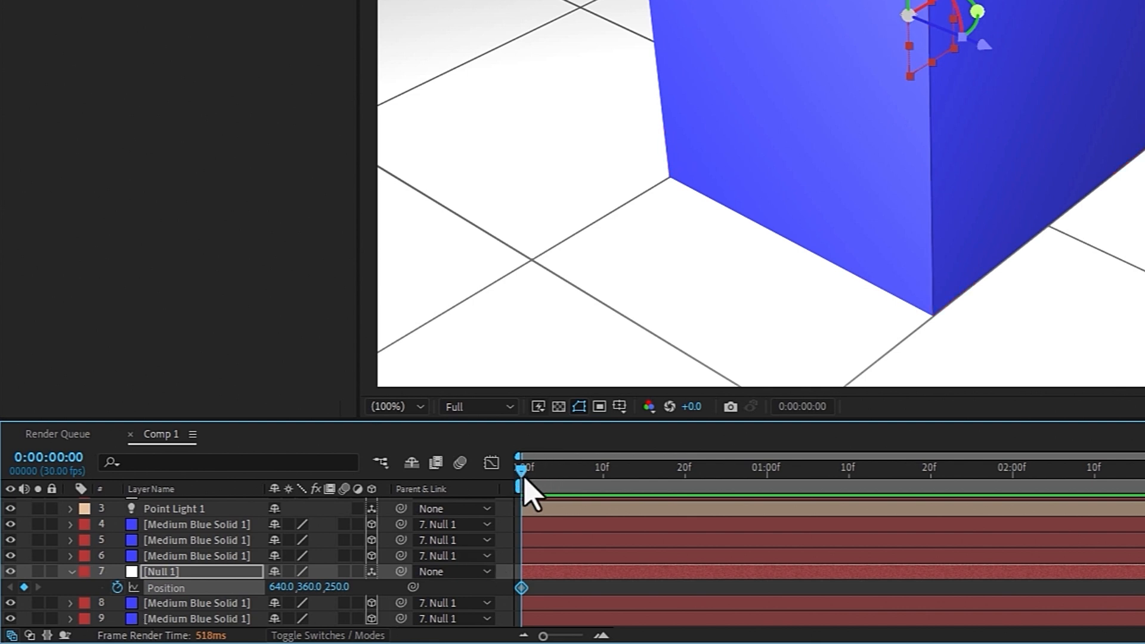
pyautogui.moveTo(523, 476); pyautogui.dragTo(608, 494)
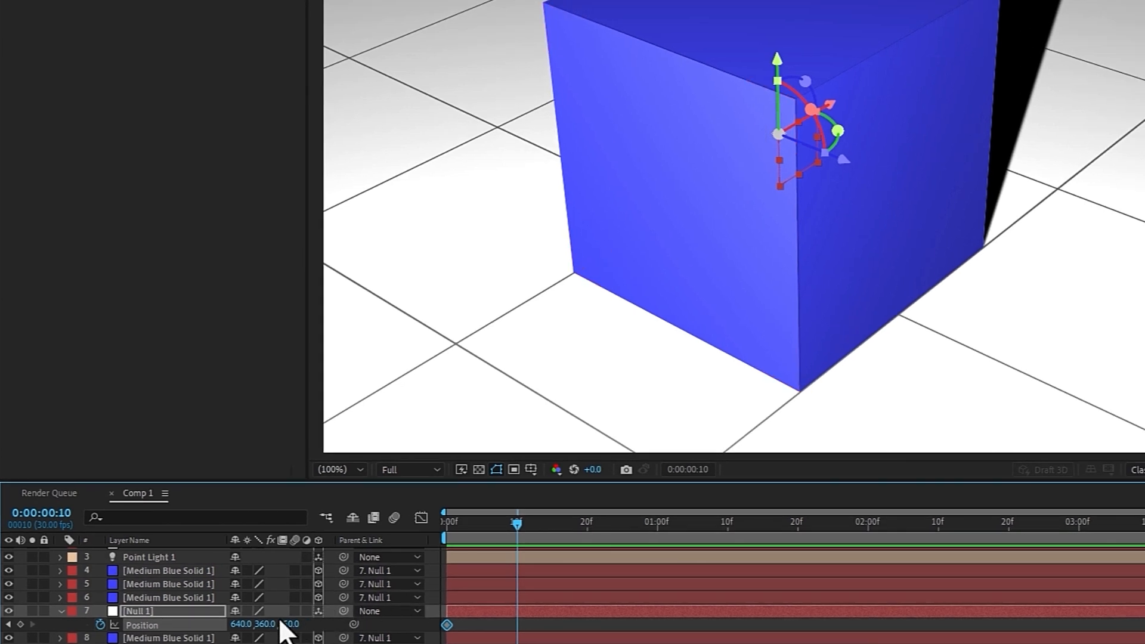
pyautogui.moveTo(309, 587); pyautogui.dragTo(237, 587)
pyautogui.moveTo(203, 626); pyautogui.dragTo(190, 626)
# - Add a hold Position keyframe for Null 1 at frame 20, copy the first keyframe to 1:00, and preview the motion
pyautogui.moveTo(518, 524); pyautogui.dragTo(578, 521)
pyautogui.moveTo(594, 503); pyautogui.dragTo(590, 506)
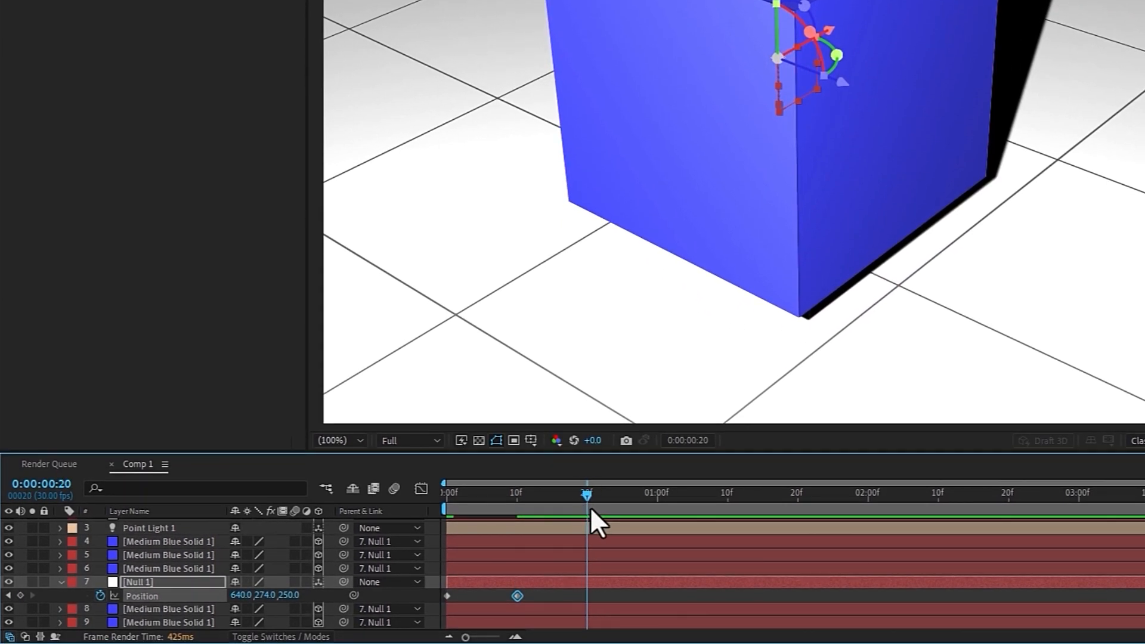
pyautogui.click(20, 598)
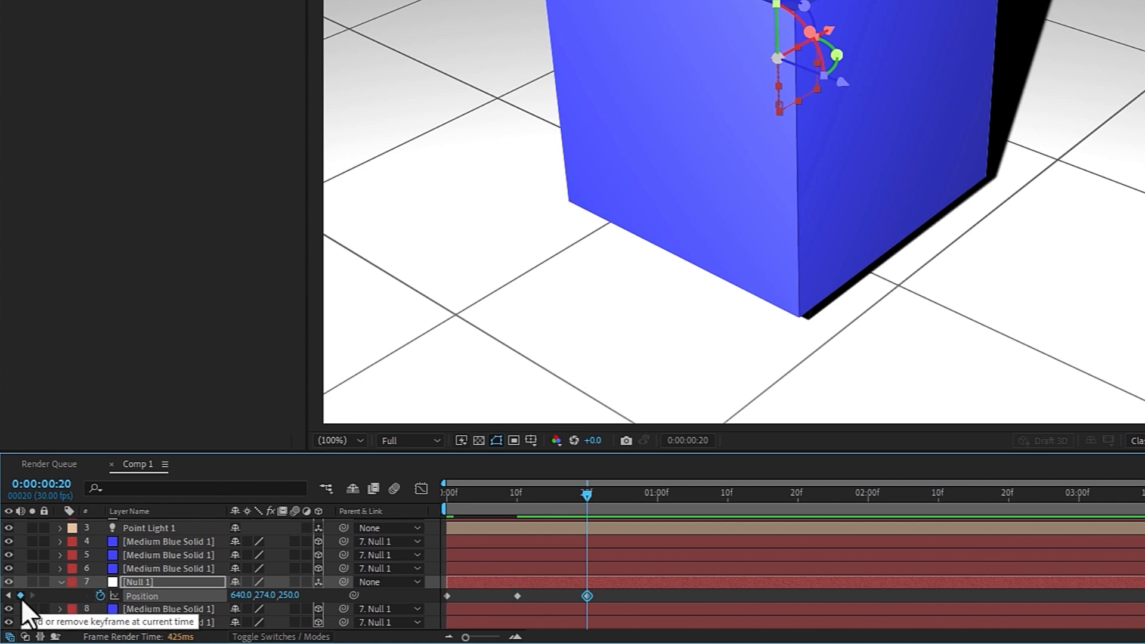
pyautogui.click(657, 499)
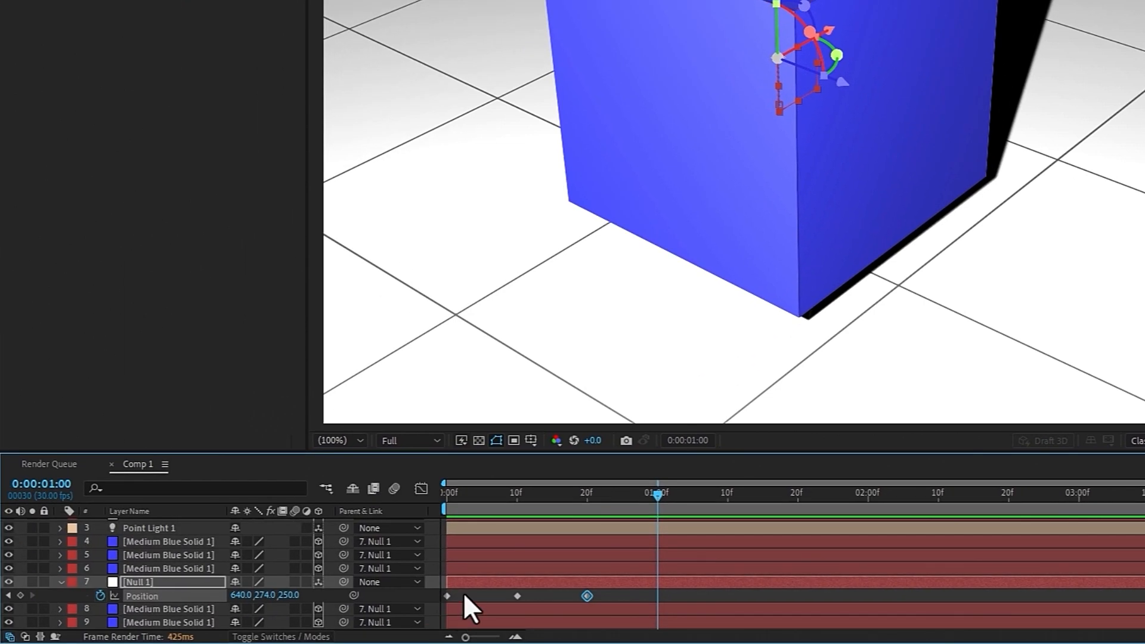
pyautogui.click(447, 596)
pyautogui.hotkey('ctrl', 'v')
pyautogui.press('space')
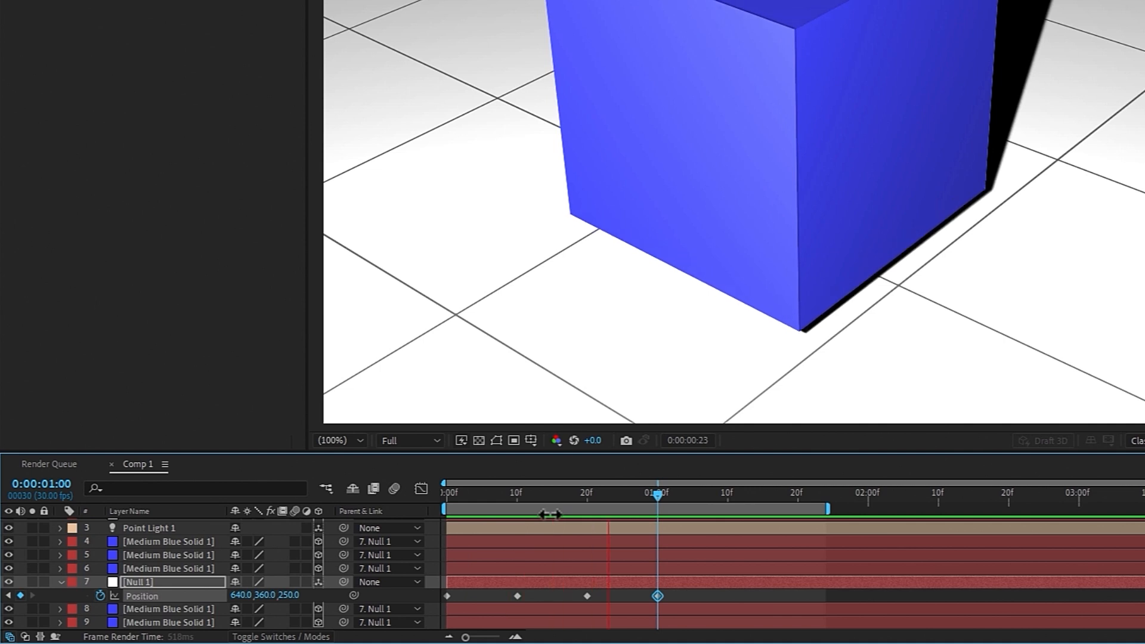
pyautogui.press('space')
# - Apply Easy Ease to all four Position keyframes of Null 1 and preview the box's movement up to frame 15
pyautogui.moveTo(680, 597); pyautogui.dragTo(418, 603)
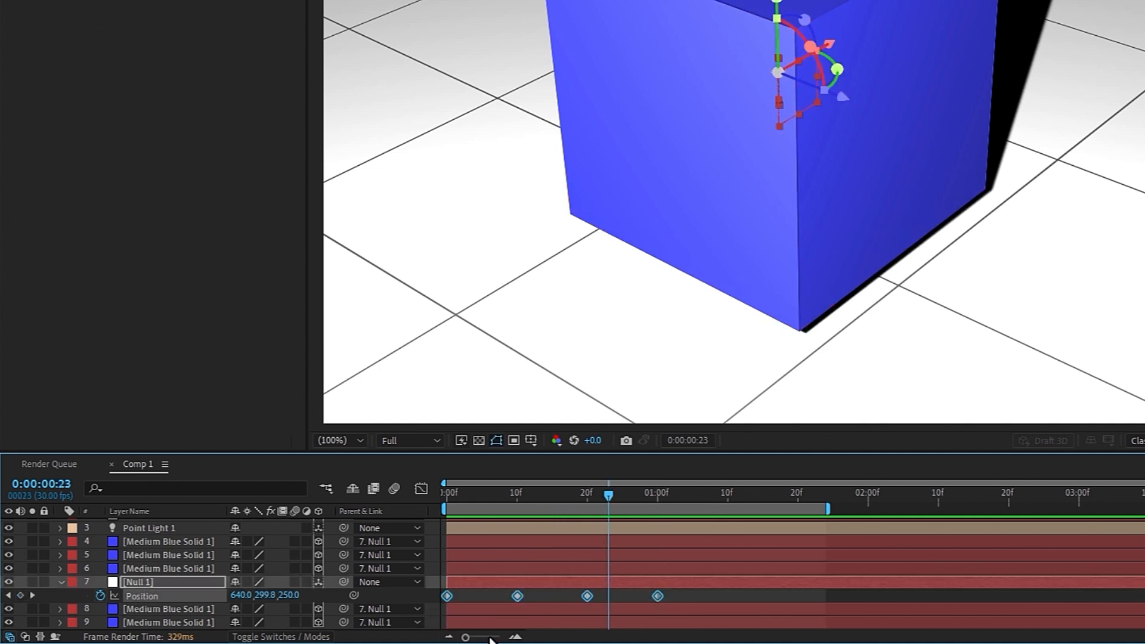
pyautogui.rightClick(447, 598)
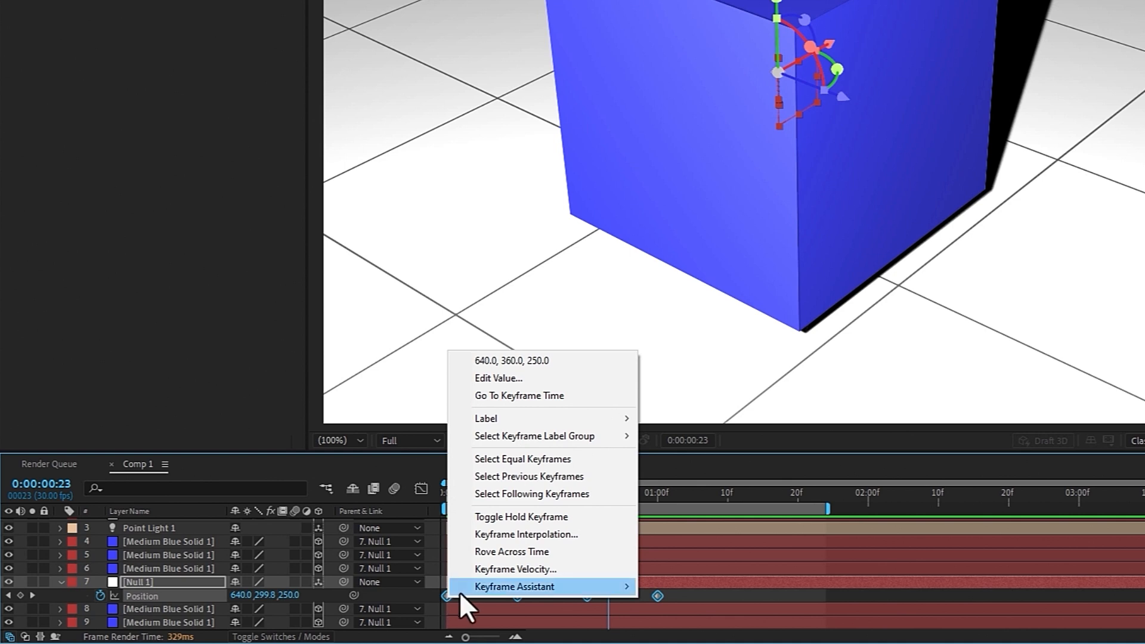
pyautogui.moveTo(531, 588)
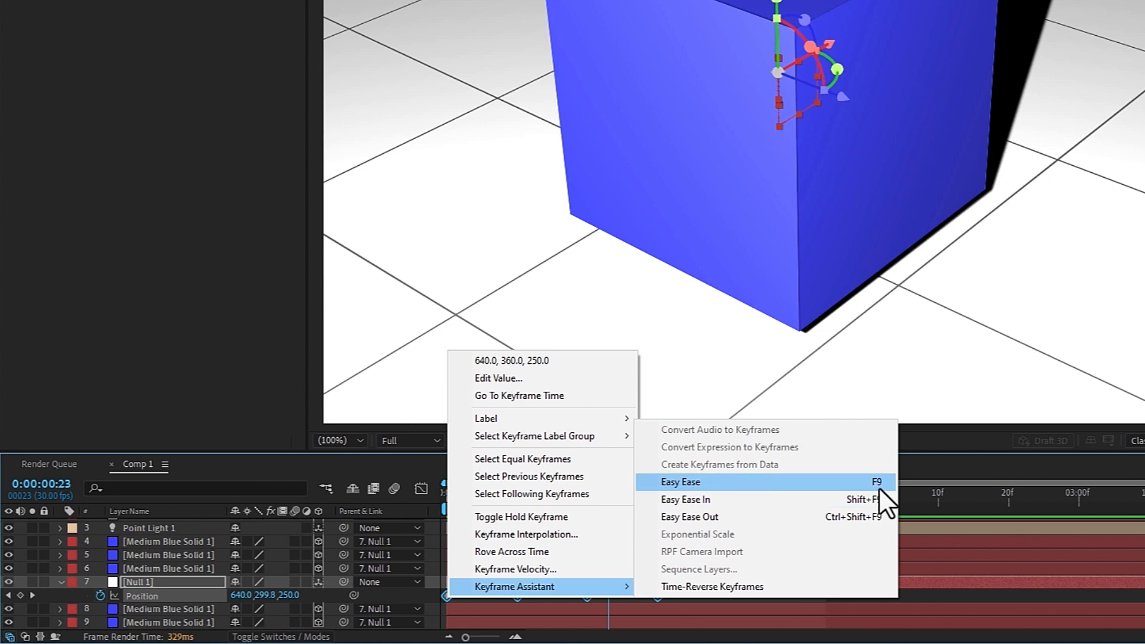
pyautogui.click(836, 484)
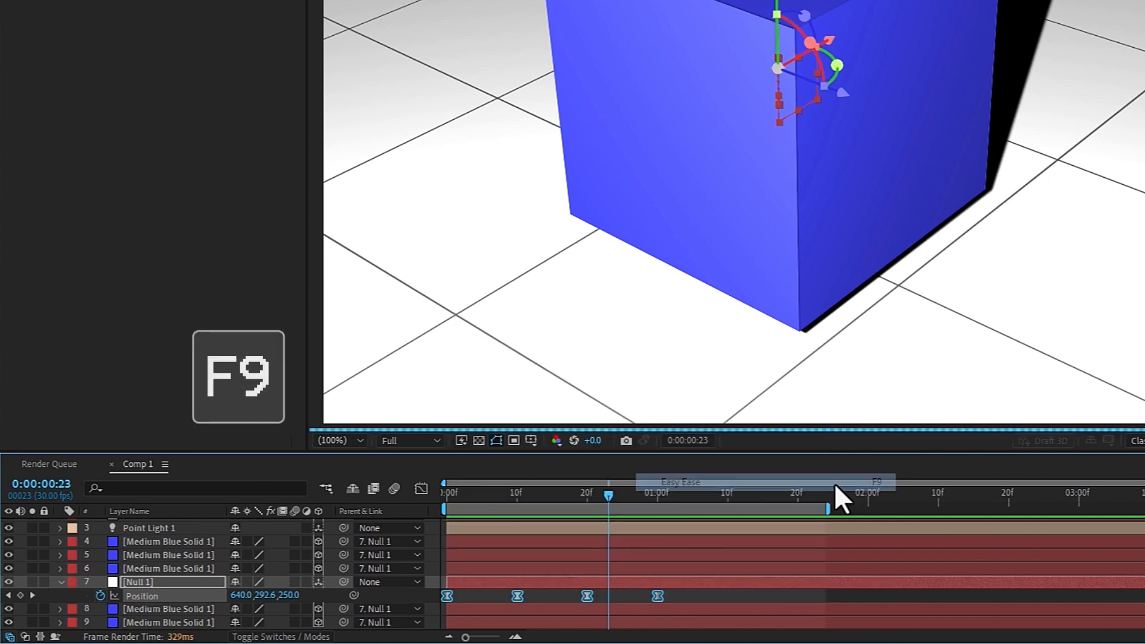
pyautogui.press('space')
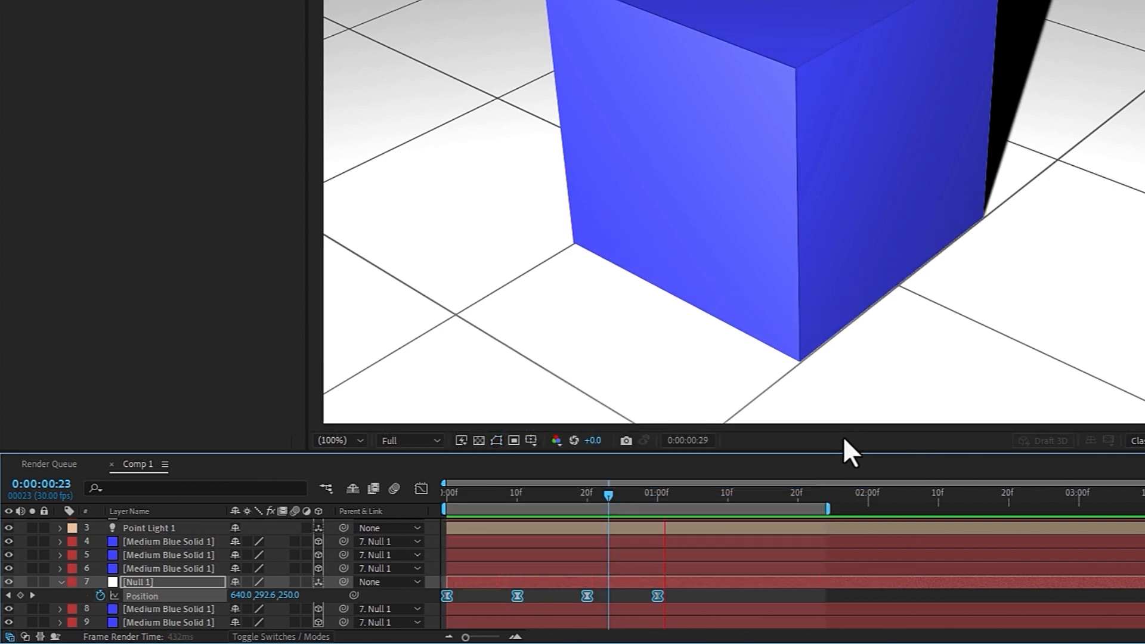
pyautogui.moveTo(609, 493); pyautogui.dragTo(553, 495)
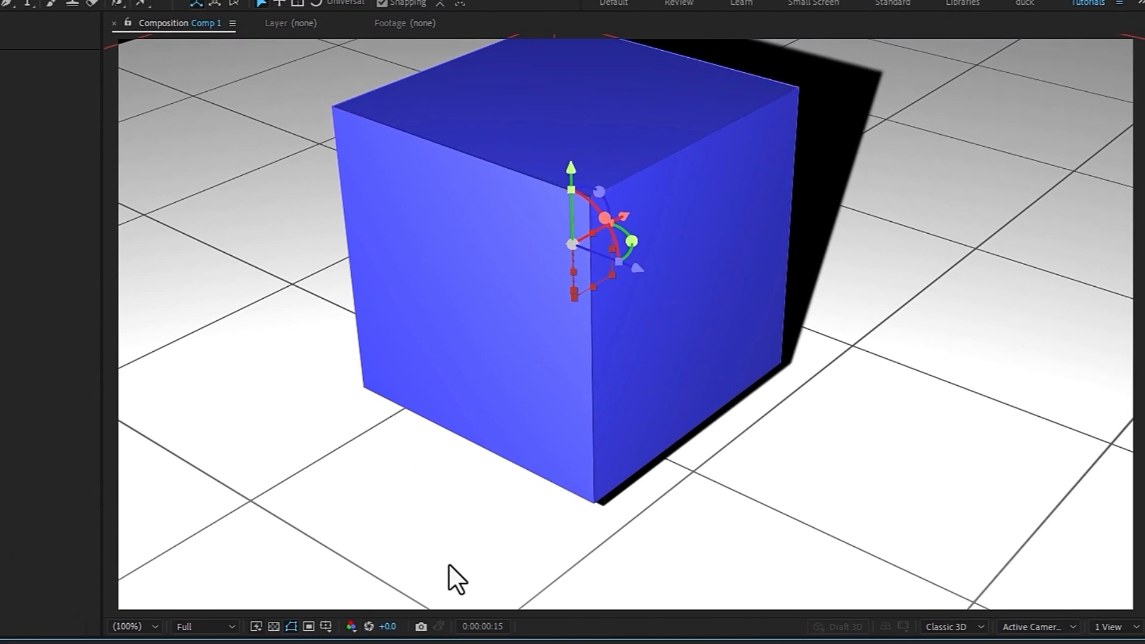
pyautogui.click(578, 601)
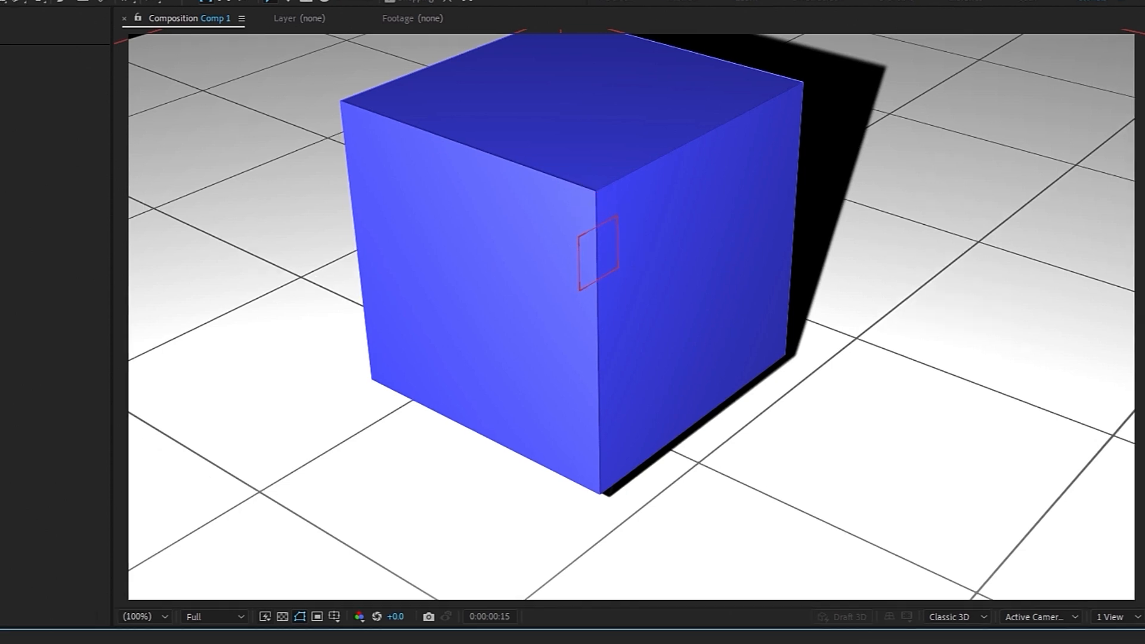
# - Shift Null 1's last two Position keyframes to 1:12 and 1:22, and keyframe its Y Rotation from 0° at frame 14 to 180° at 1:05
pyautogui.moveTo(576, 599); pyautogui.dragTo(650, 601)
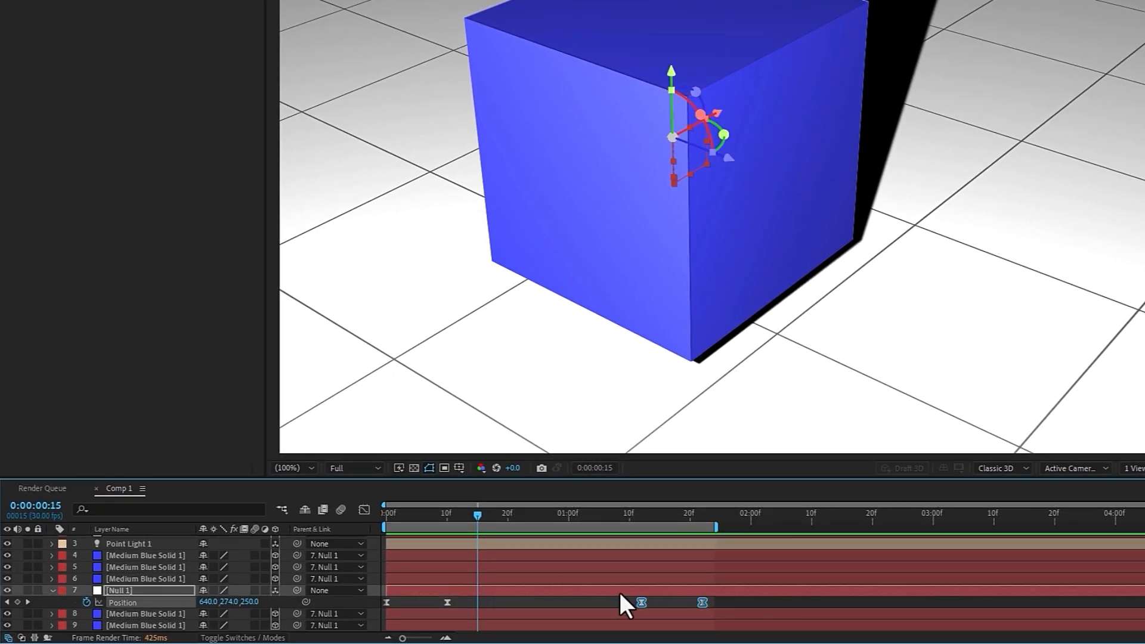
pyautogui.moveTo(467, 513); pyautogui.dragTo(509, 547)
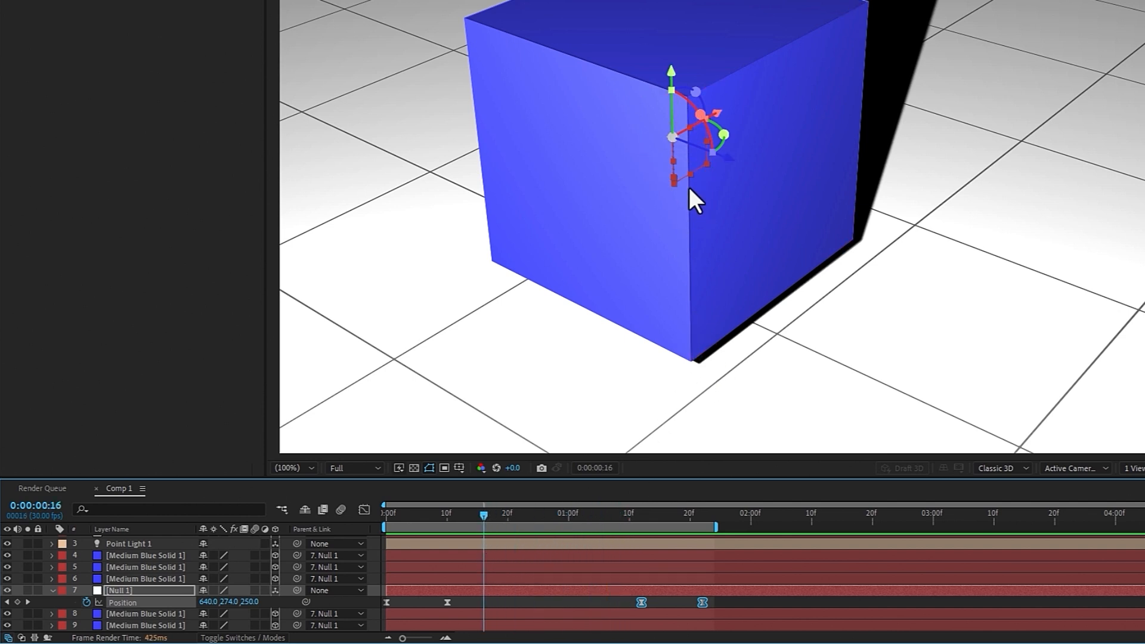
pyautogui.moveTo(471, 514); pyautogui.dragTo(465, 521)
pyautogui.click(128, 588)
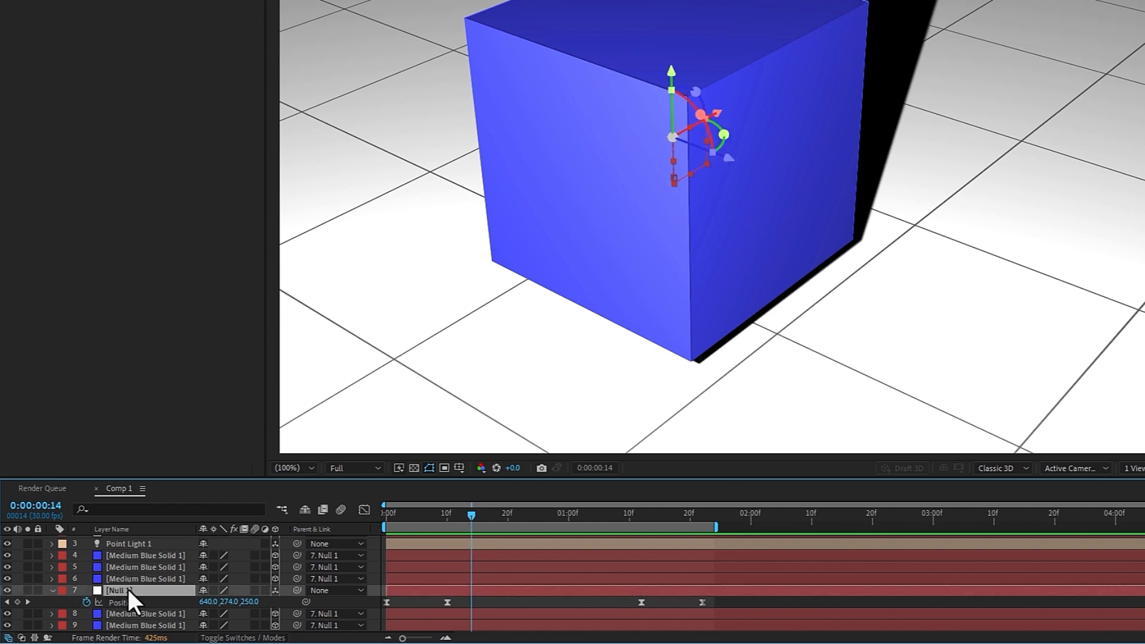
pyautogui.press('r')
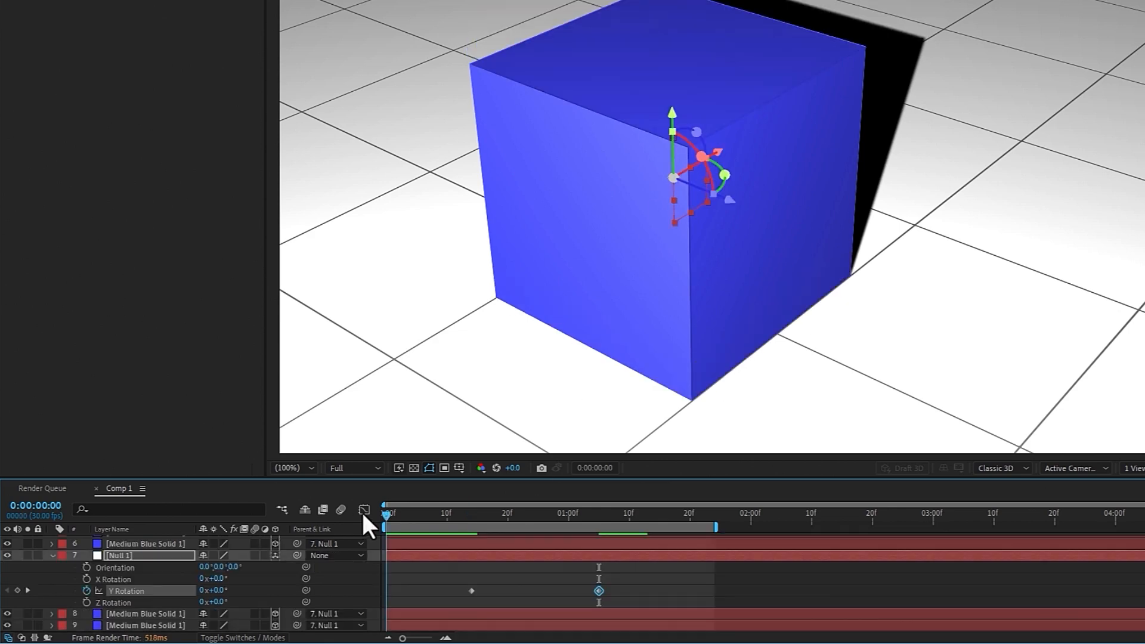
# - Preview the box's rising and spinning motion from the start past 1:14
pyautogui.click(417, 515)
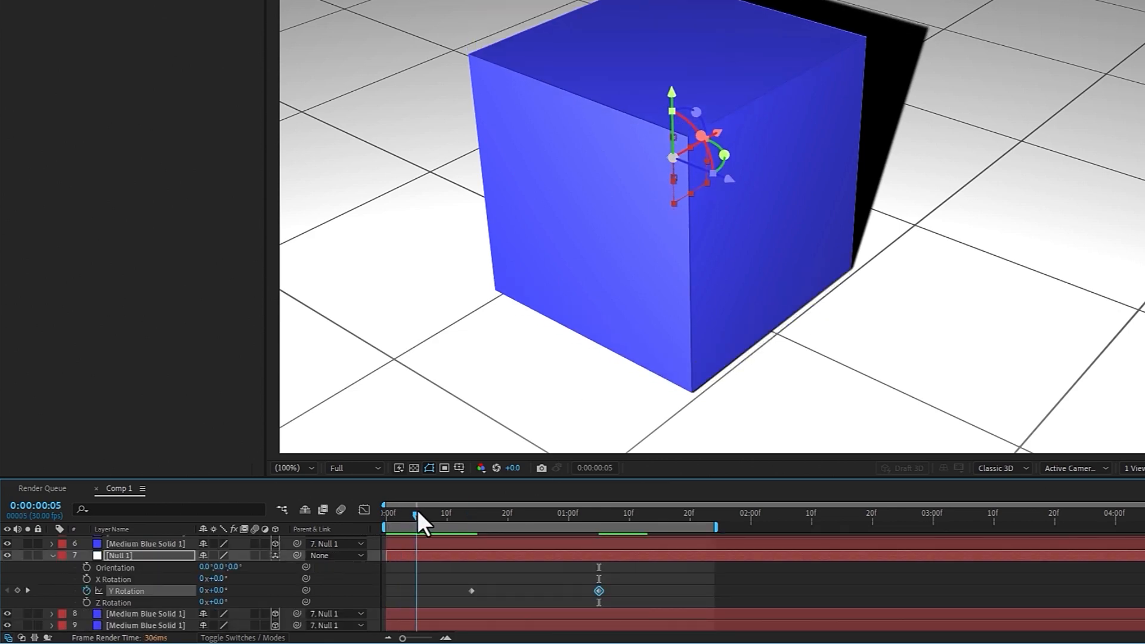
pyautogui.moveTo(418, 516); pyautogui.dragTo(520, 508)
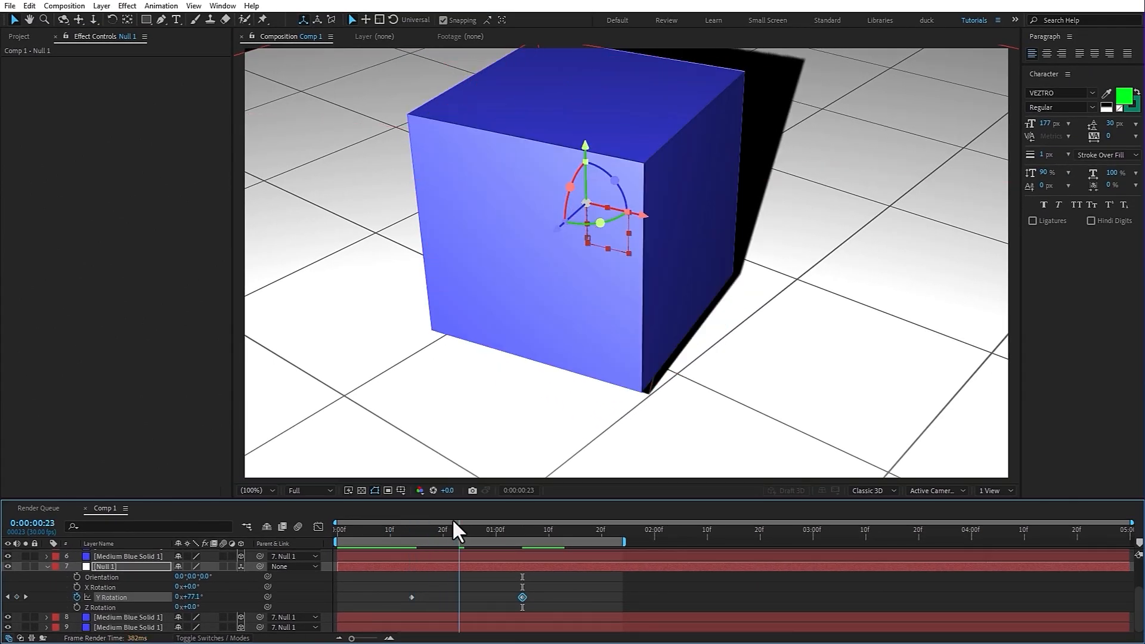
pyautogui.moveTo(453, 520); pyautogui.dragTo(572, 516)
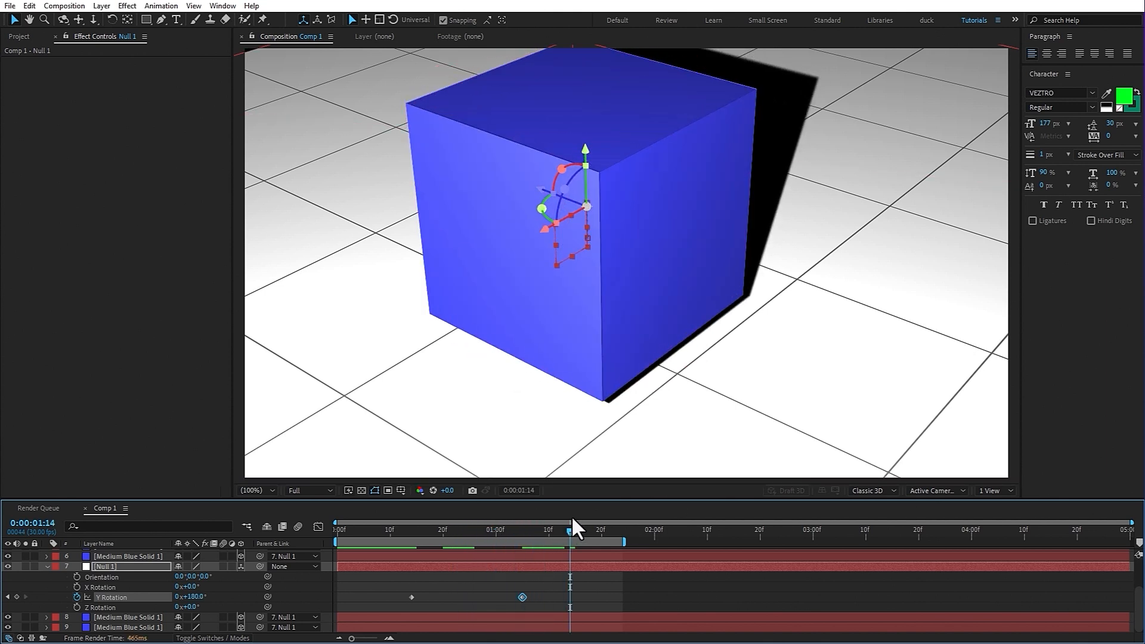
pyautogui.press('space')
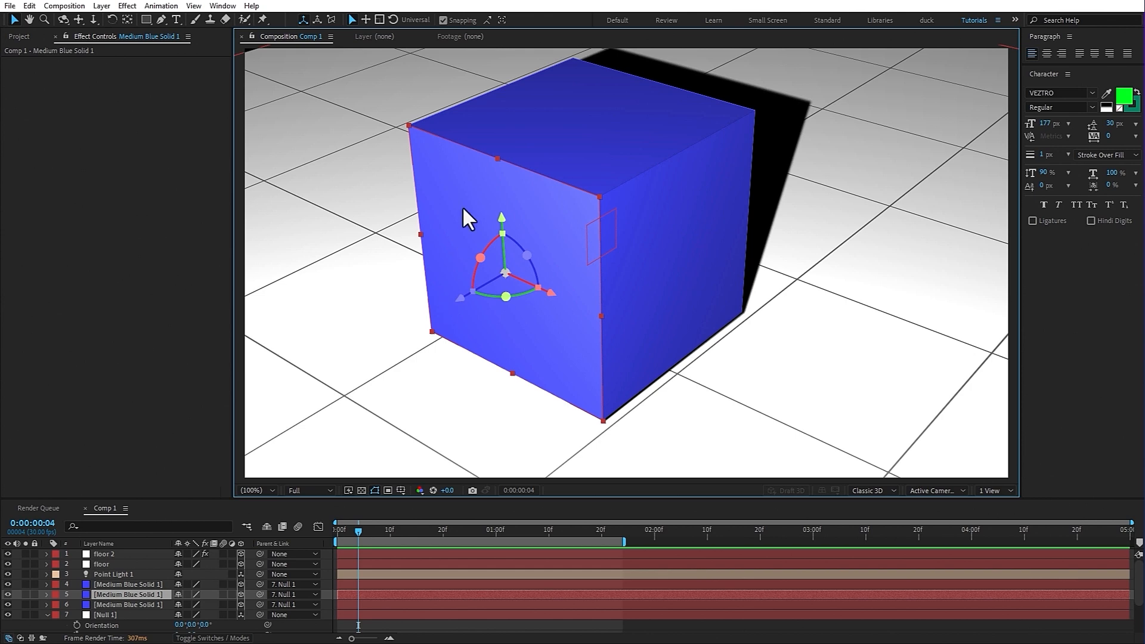
# - Pre-compose the box's front face solid on layer 5, leaving all attributes in Comp 1
pyautogui.rightClick(106, 595)
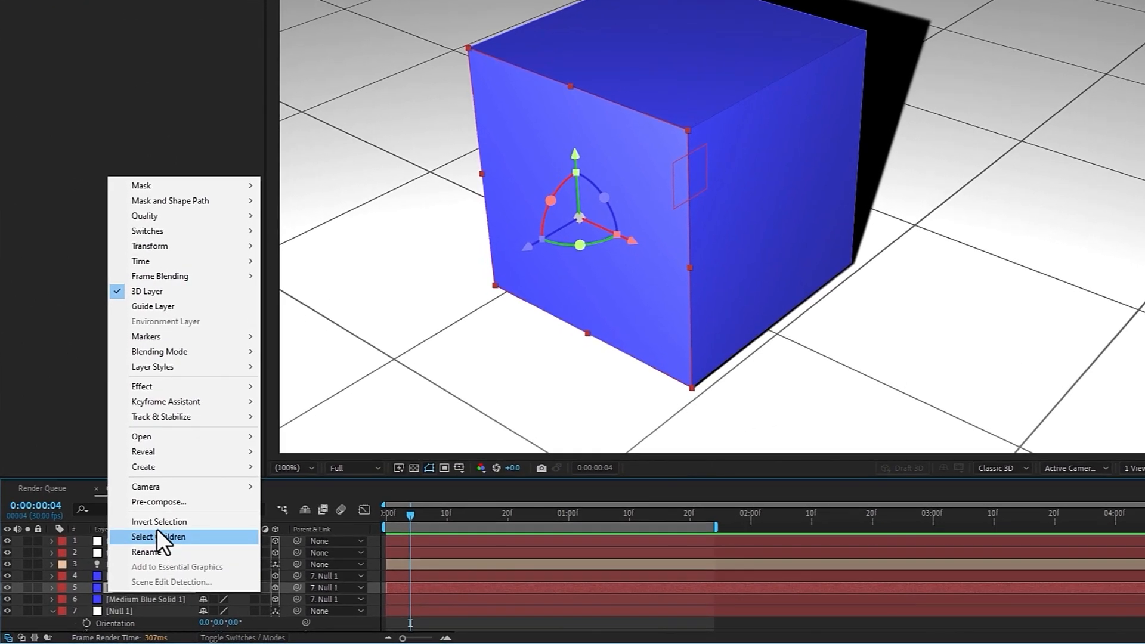
pyautogui.click(154, 501)
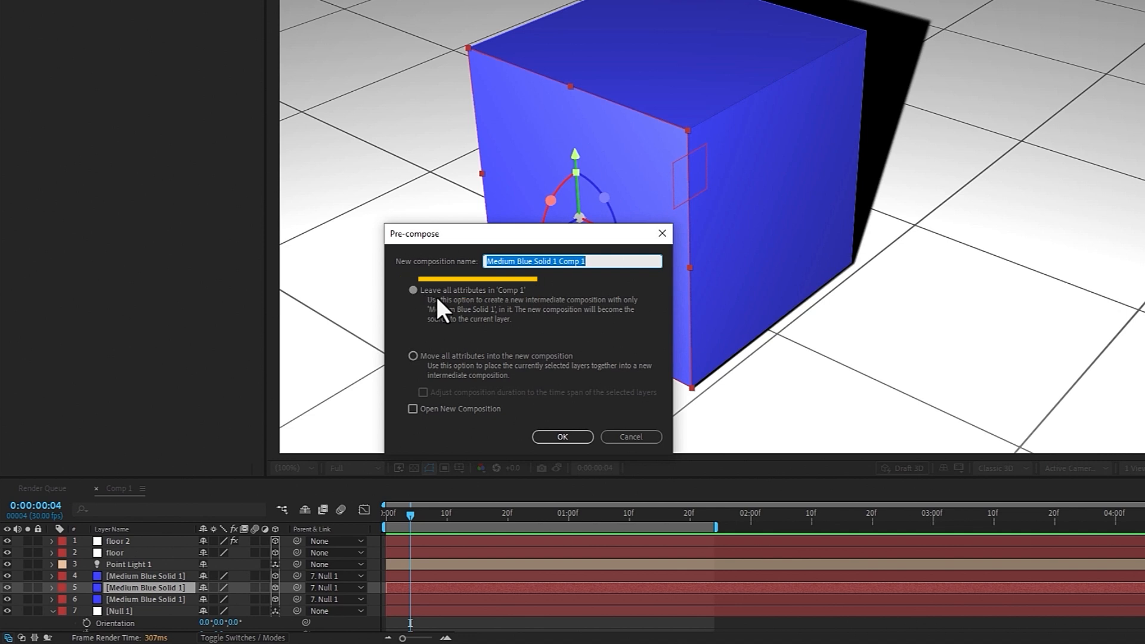
pyautogui.click(563, 438)
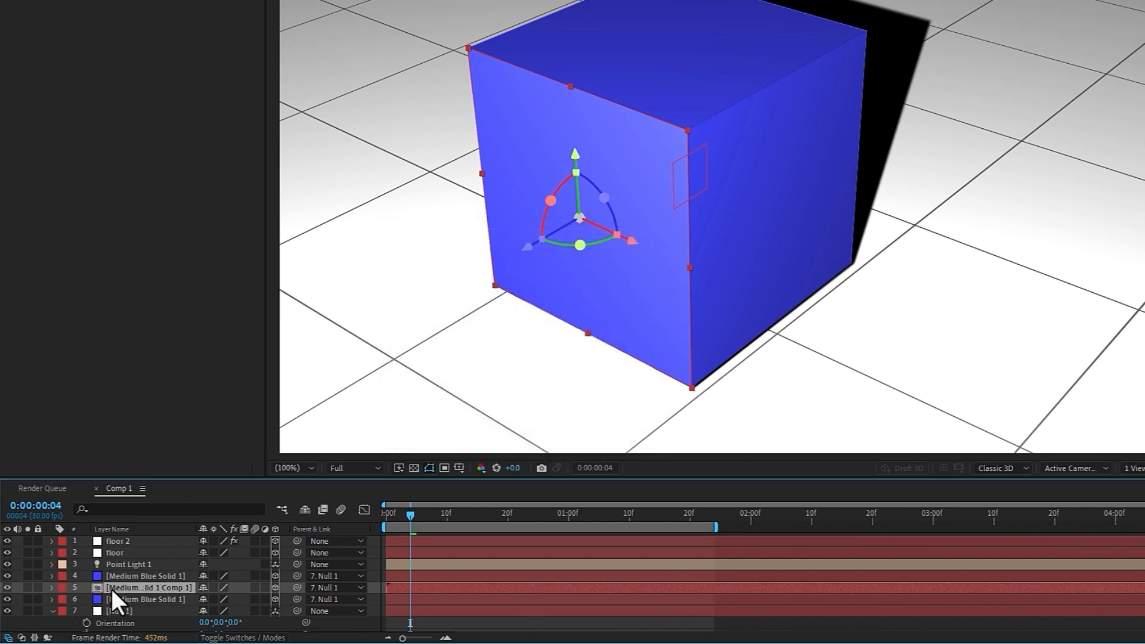
# - Open the pre-composed face and add a text layer reading "Motion" on the first line and "pixelll" on the second
pyautogui.doubleClick(113, 589)
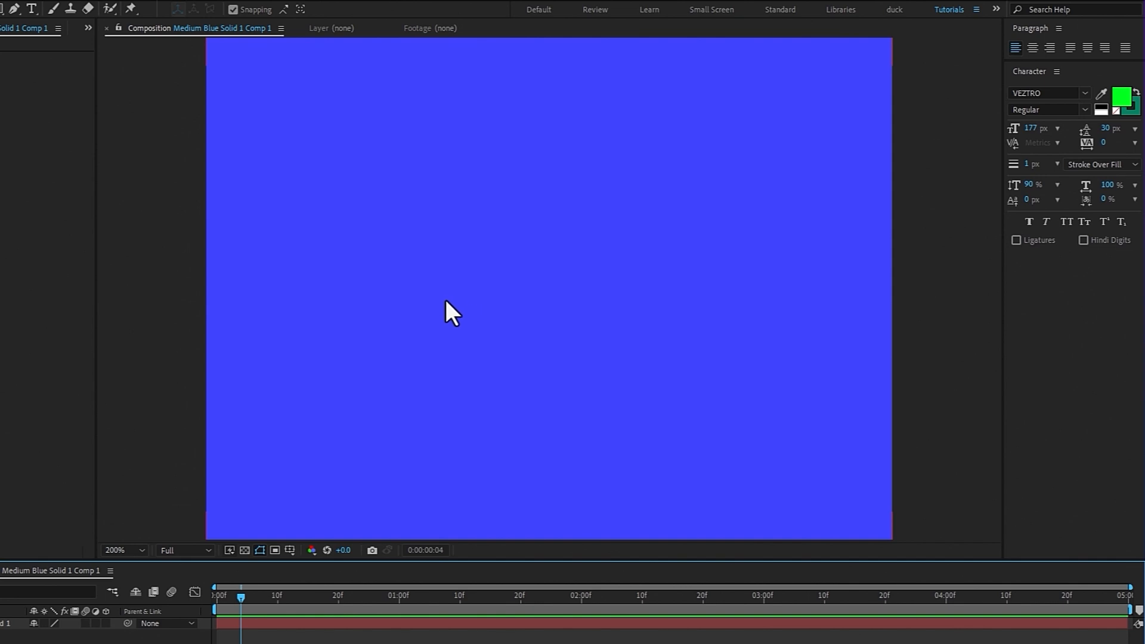
pyautogui.hotkey('ctrl', 't')
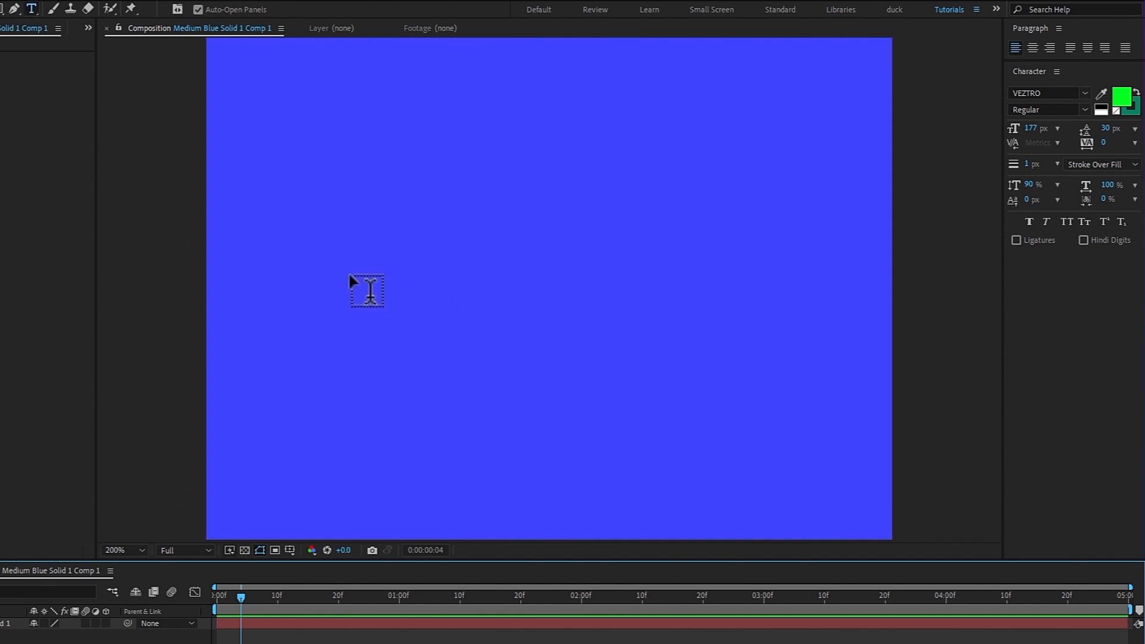
pyautogui.click(350, 276)
pyautogui.write('Motion')
pyautogui.press('Return')
pyautogui.write('pixelll')
pyautogui.hotkey('ctrl', 'Return')
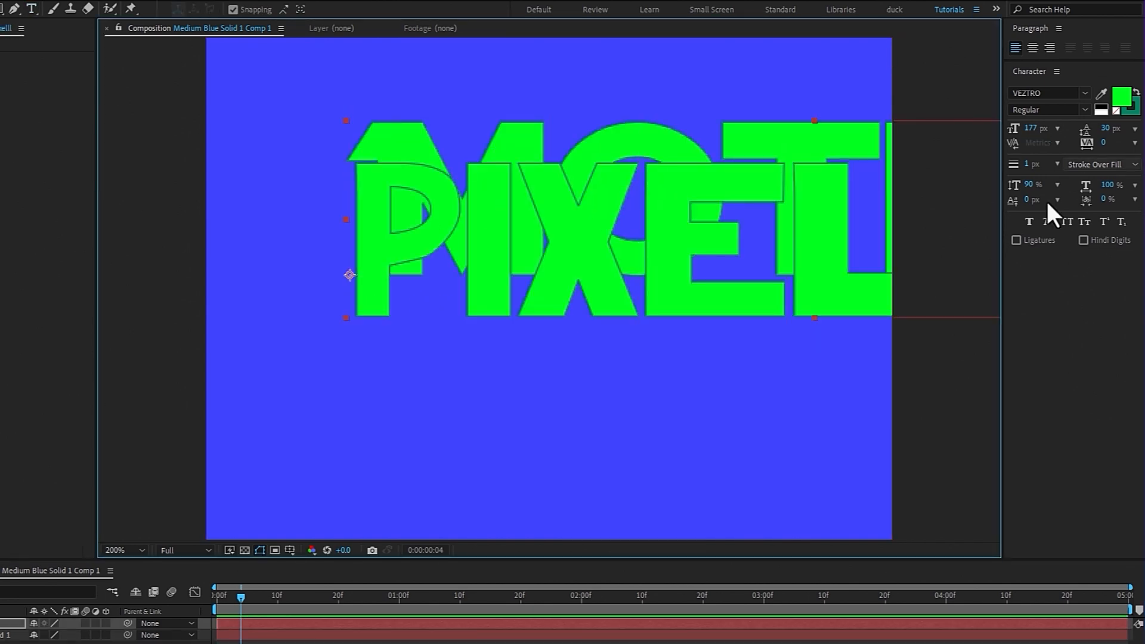
# - Set the text's leading to 158 px and its font size to 94 px, and center it on the blue face
pyautogui.moveTo(1106, 130); pyautogui.dragTo(1140, 132)
pyautogui.moveTo(1040, 128); pyautogui.dragTo(1016, 129)
pyautogui.moveTo(584, 239); pyautogui.dragTo(537, 172)
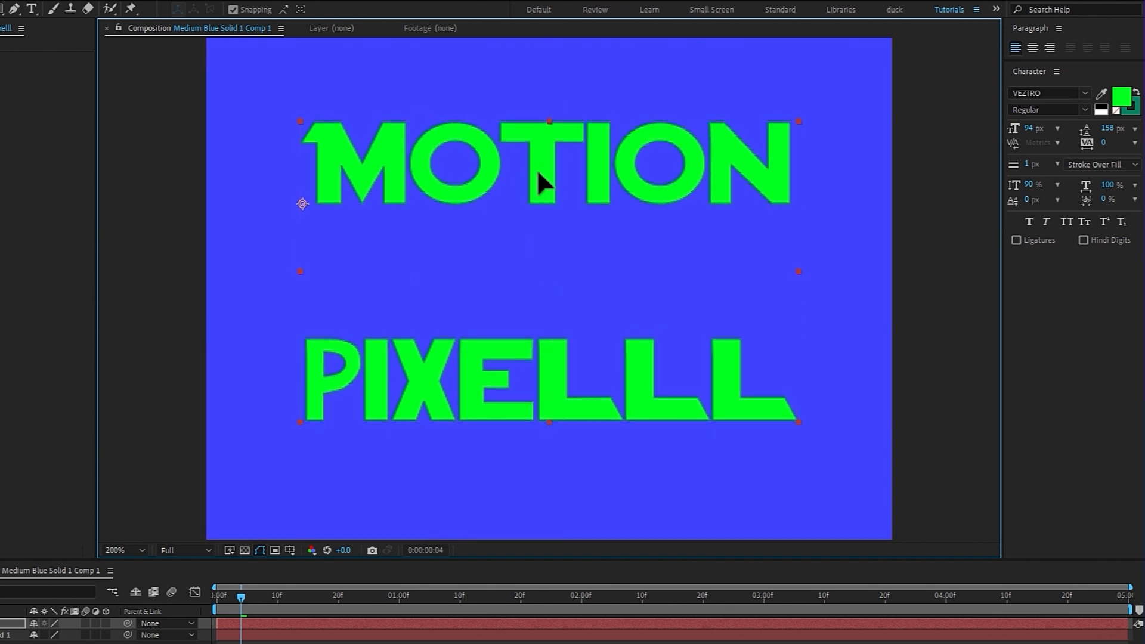
# - Return to Comp 1 through the composition mini-flowchart and preview the animation of the box with its lettered face from frame 0
pyautogui.scroll(-1, 365, 388)
pyautogui.press('Tab')
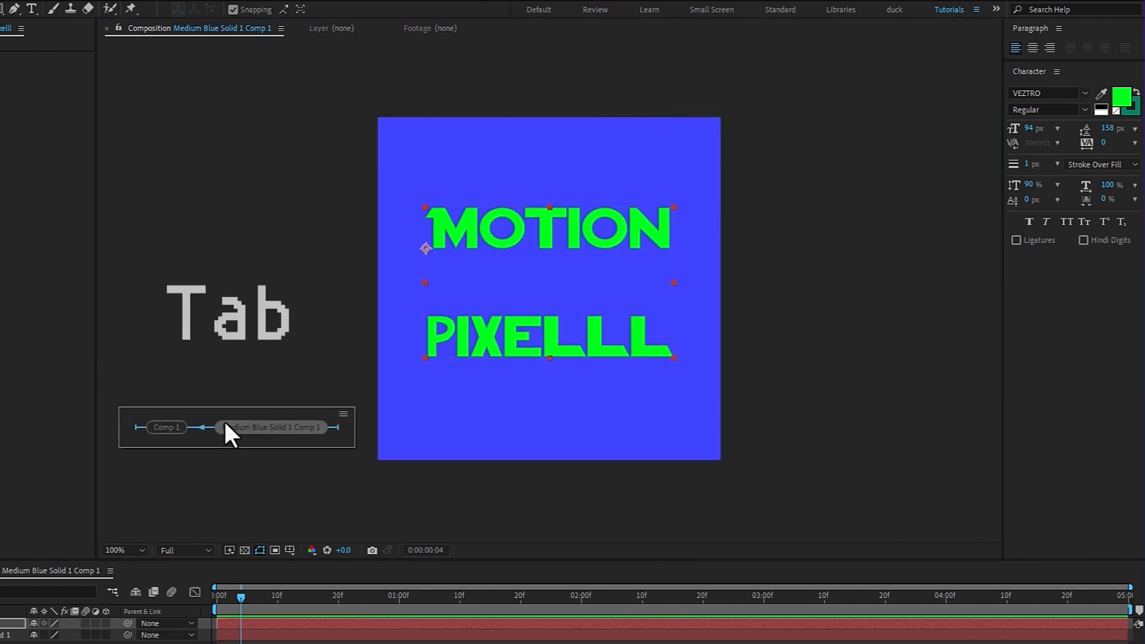
pyautogui.click(159, 425)
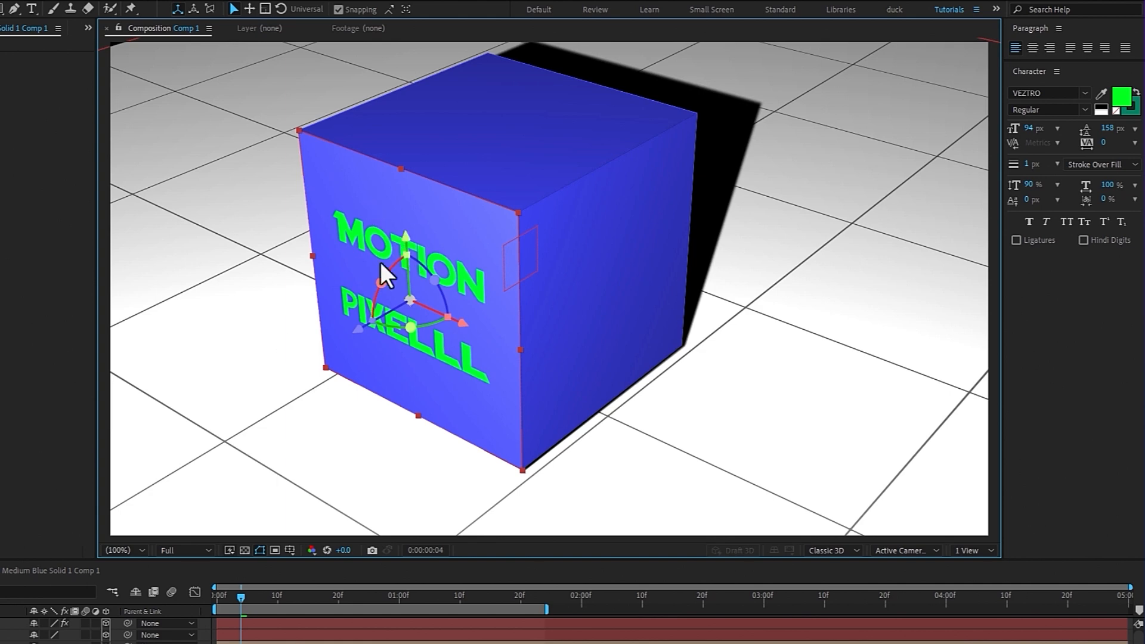
pyautogui.moveTo(238, 597); pyautogui.dragTo(202, 598)
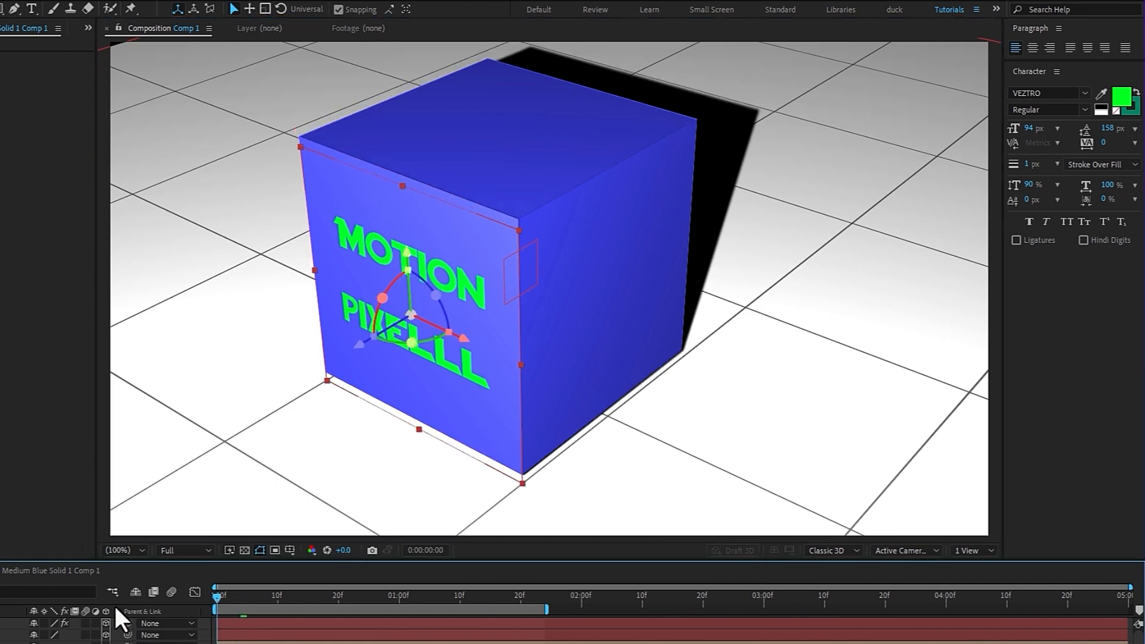
pyautogui.press('space')
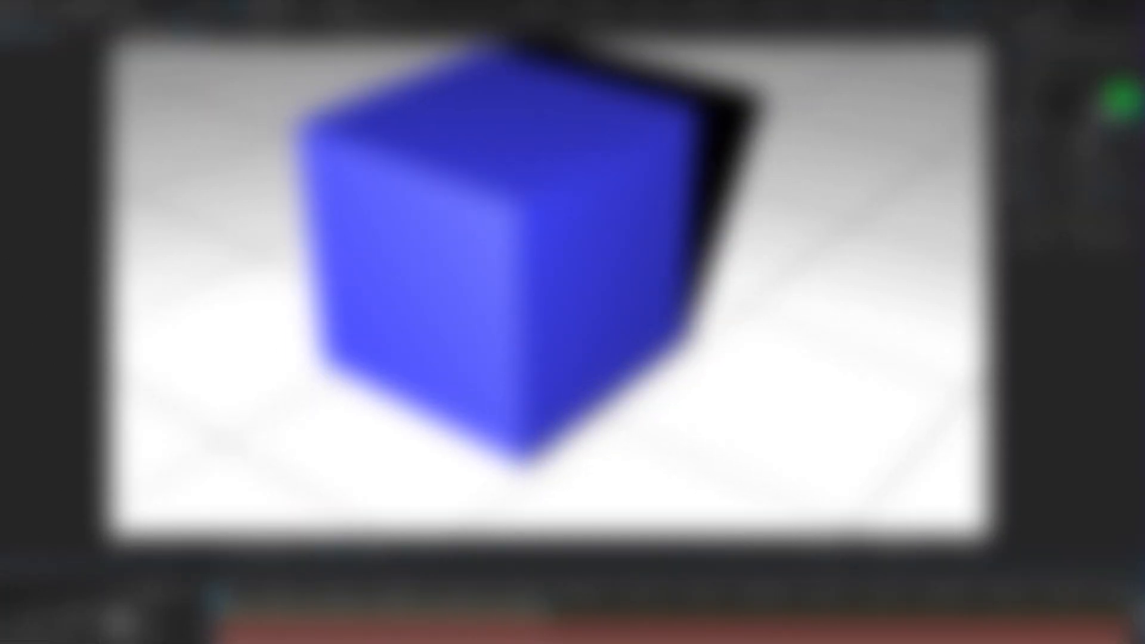